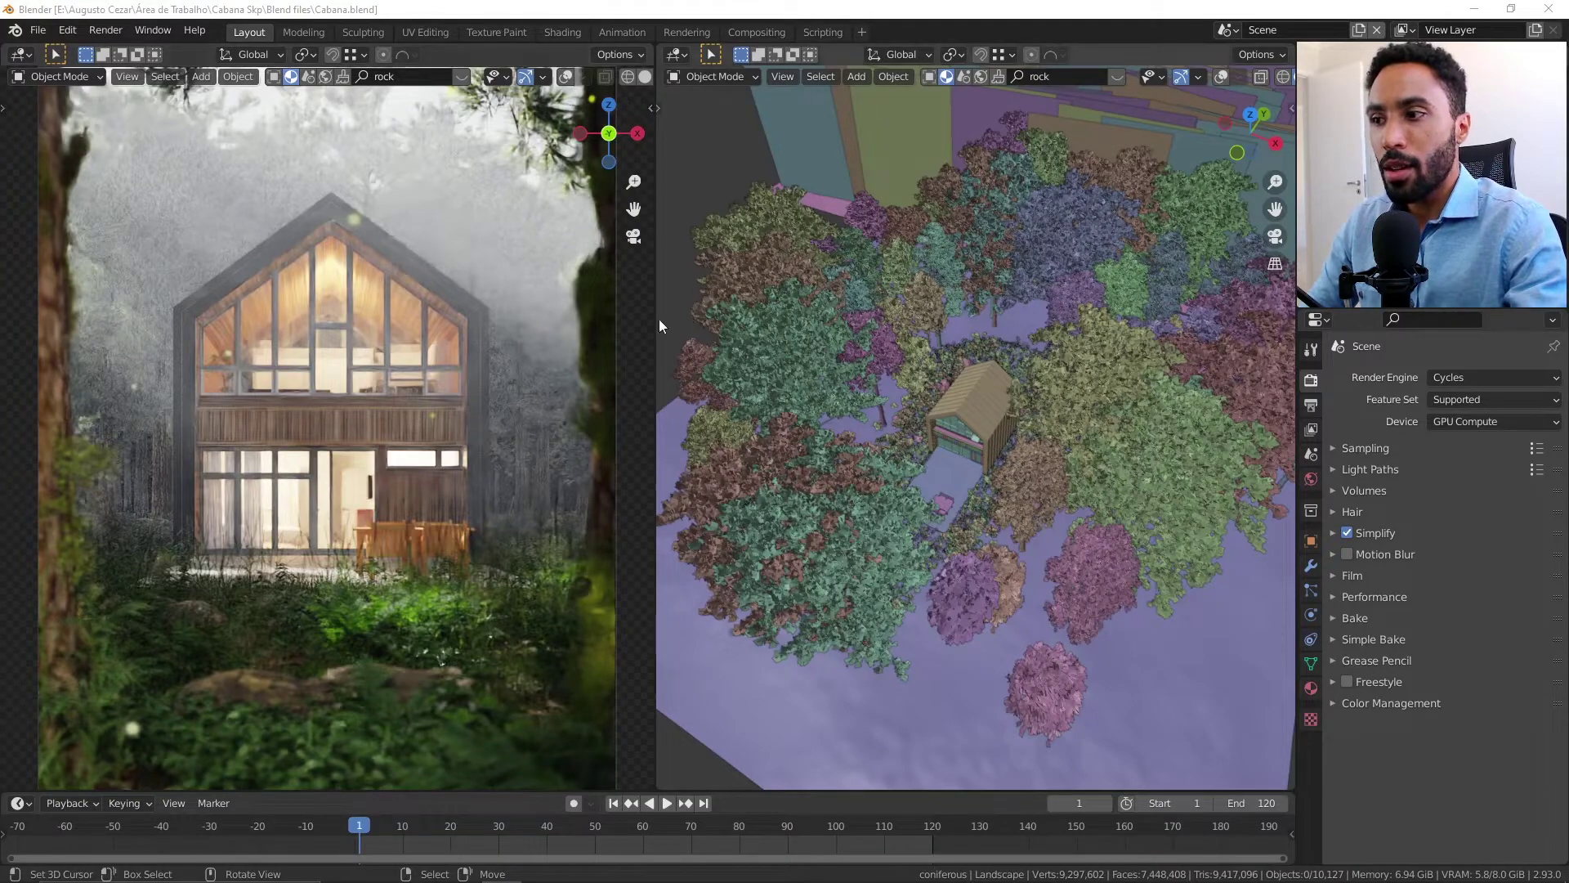
# Step: Select a pine tree in the right viewport and toggle X-Ray so hidden geometry shows through the canopies
pyautogui.scroll(-5, 1026, 453)
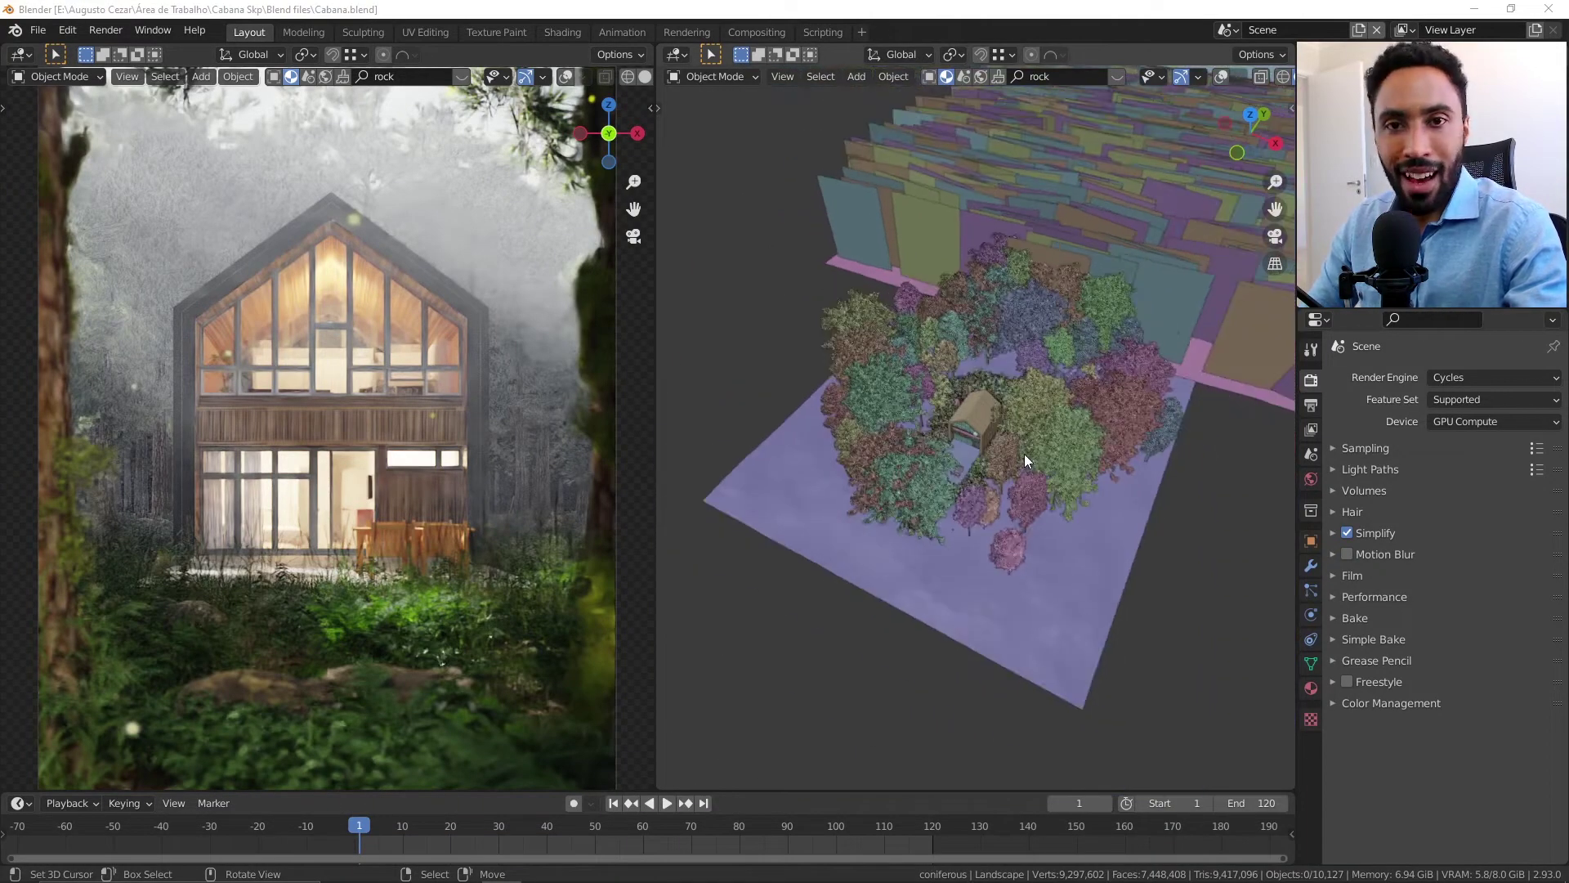
pyautogui.scroll(3, 1023, 454)
pyautogui.moveTo(1023, 454); pyautogui.dragTo(988, 434, button='middle')
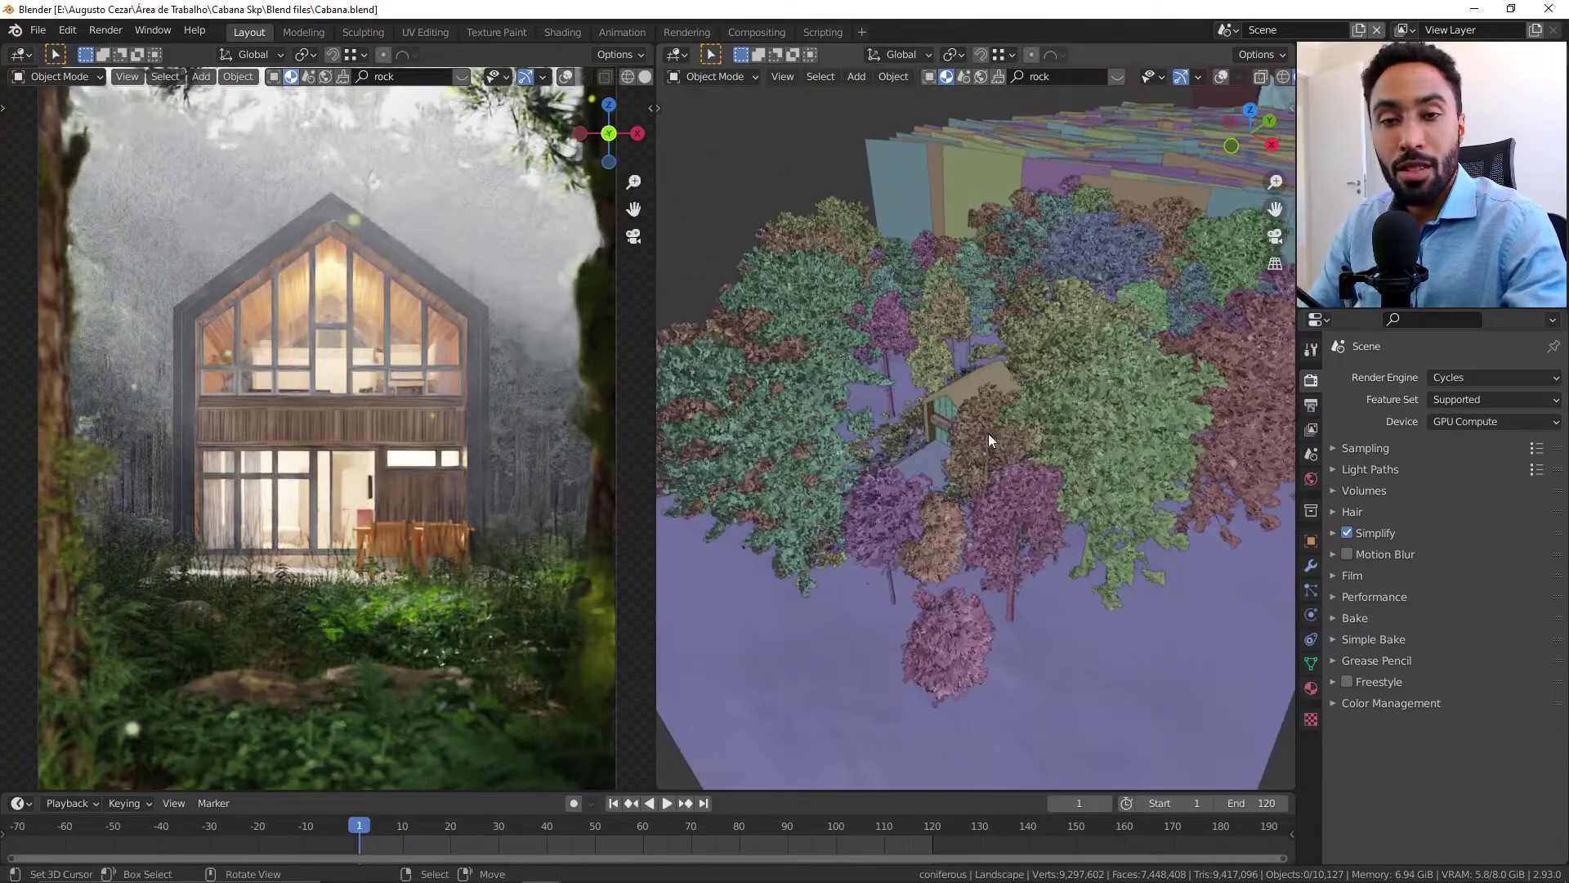
pyautogui.moveTo(988, 433); pyautogui.dragTo(940, 557, button='middle')
pyautogui.scroll(4, 932, 449)
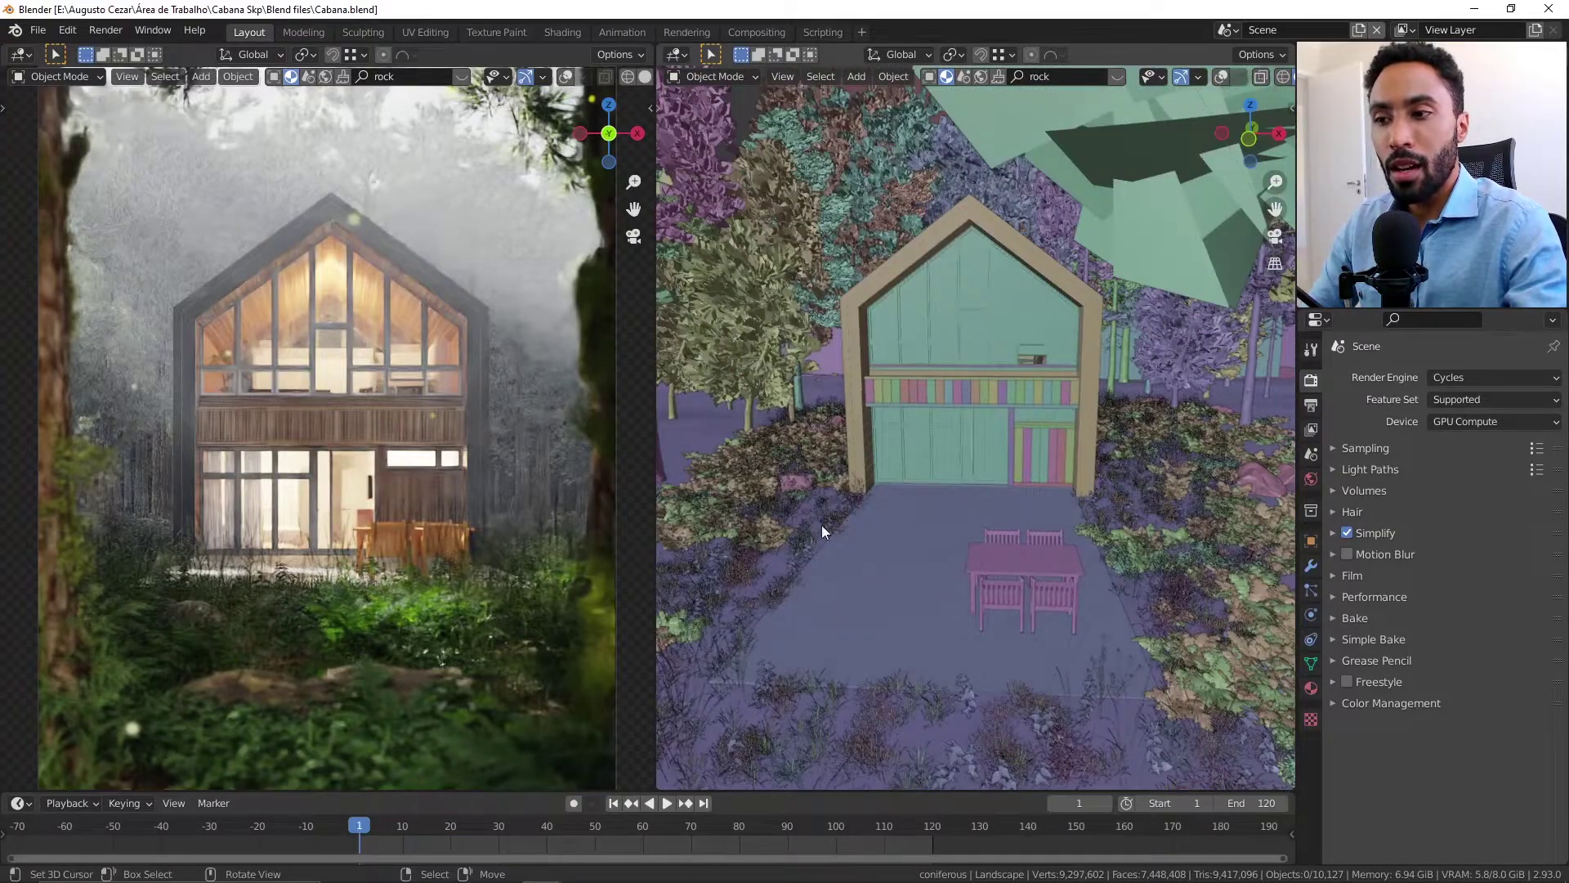
pyautogui.moveTo(955, 463); pyautogui.dragTo(1003, 404, button='middle')
pyautogui.scroll(-3, 996, 404)
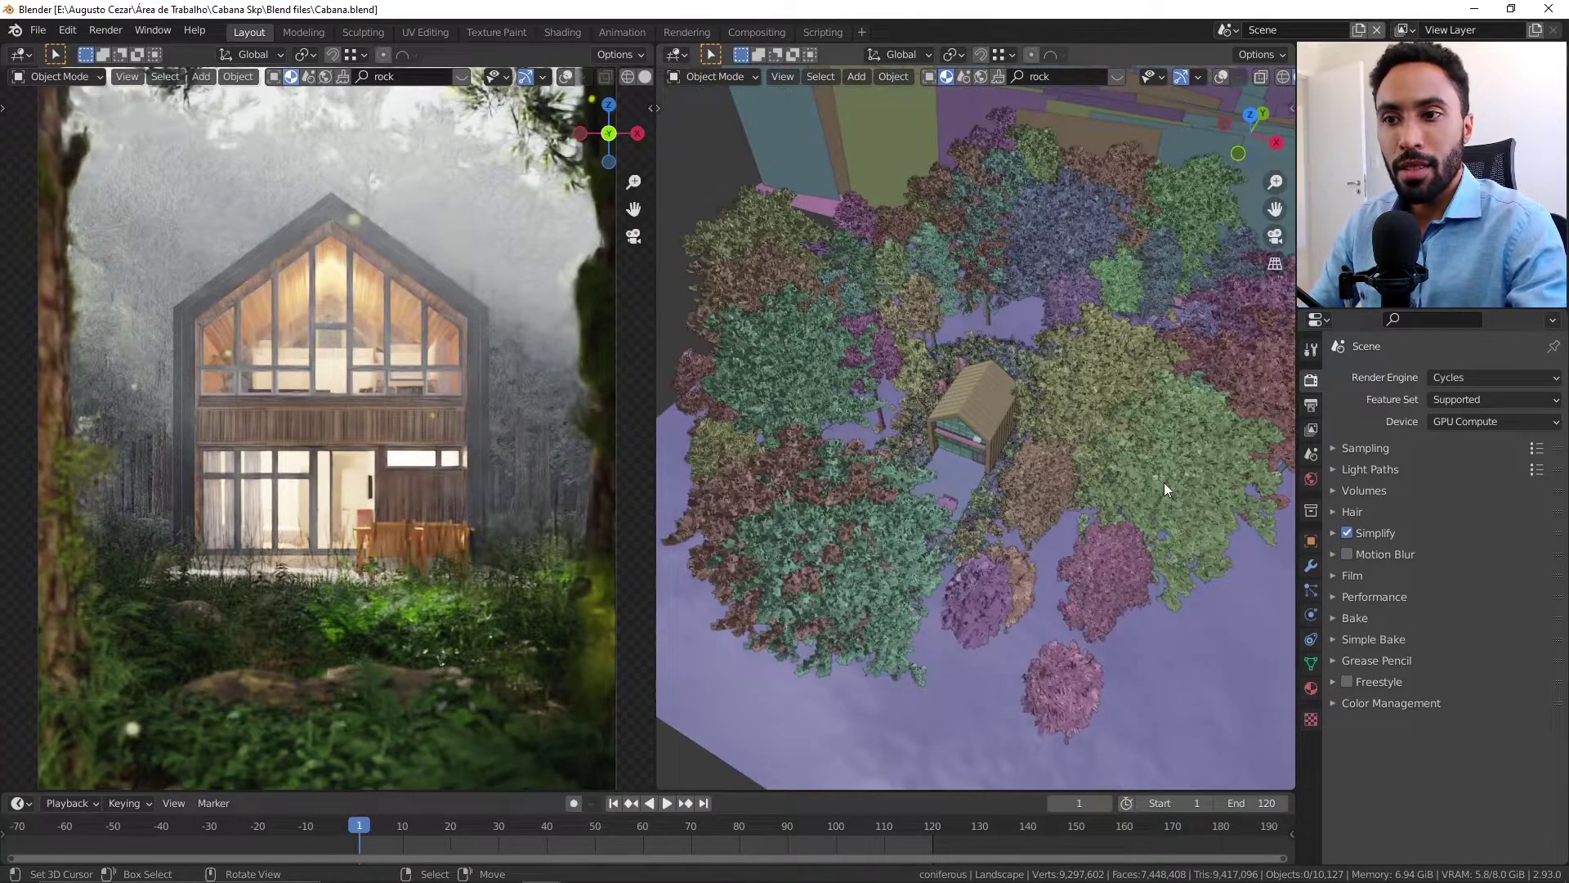
pyautogui.click(1040, 371)
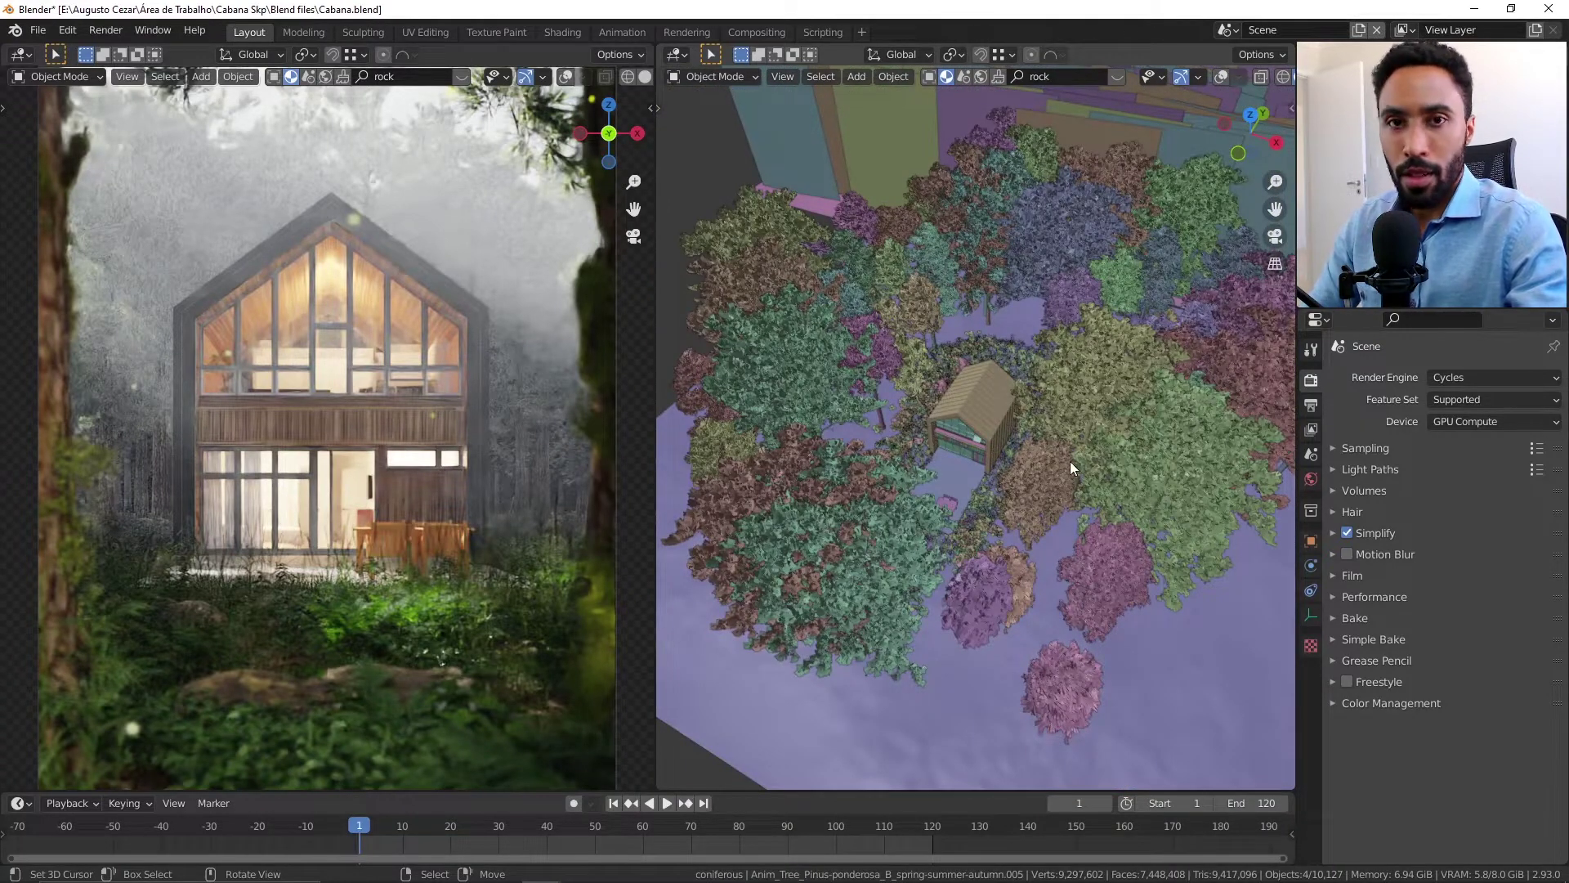
pyautogui.press('z')
pyautogui.click(1062, 389)
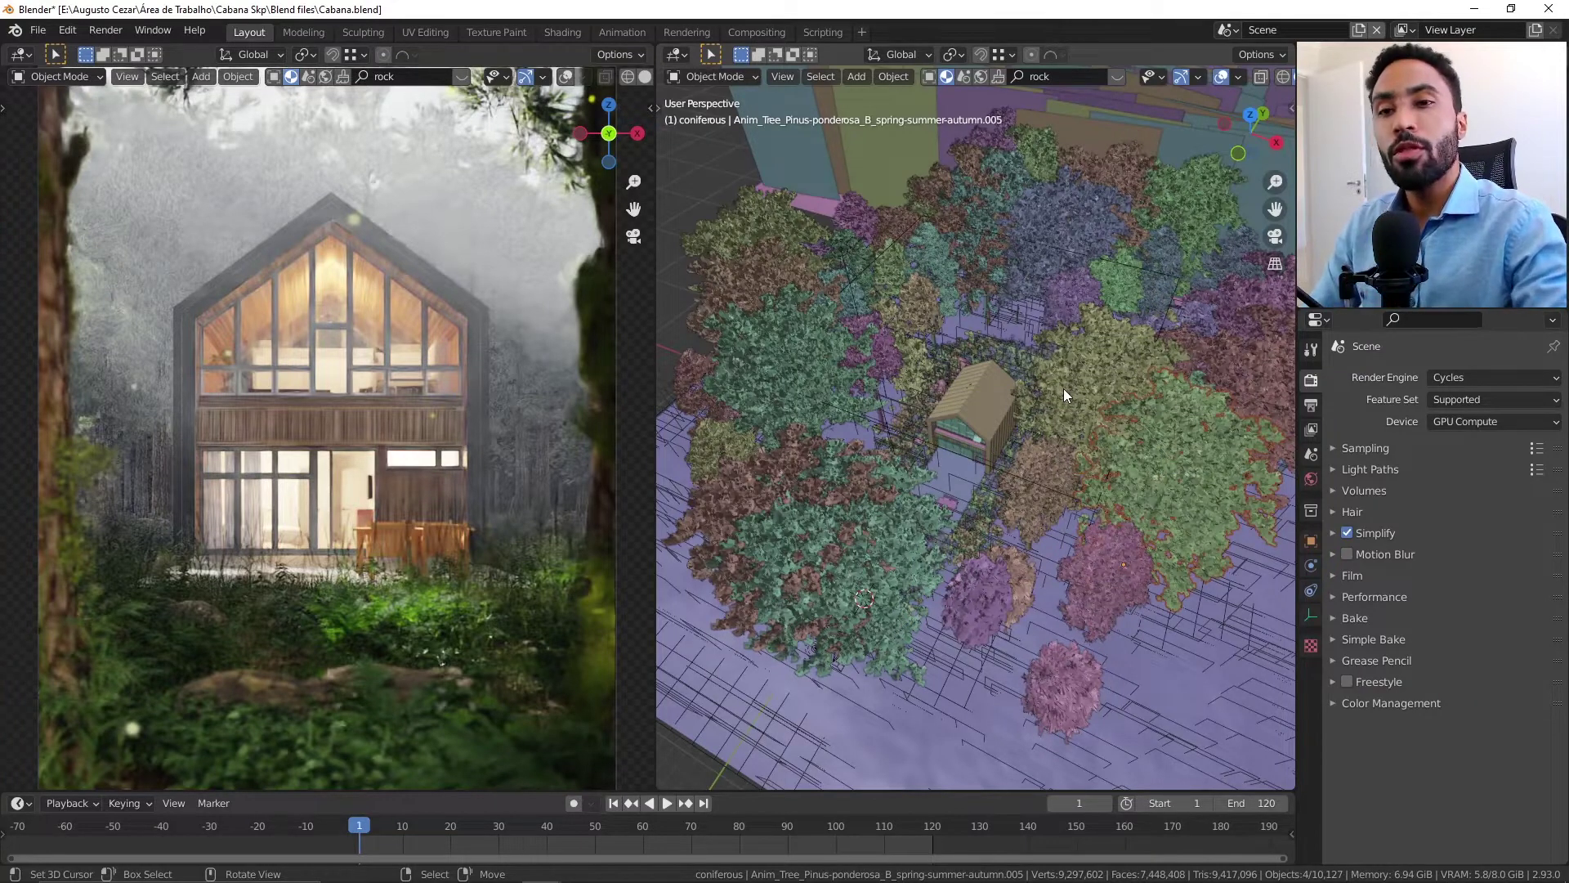
# Step: Switch to the other Blender window and delete its existing tree
pyautogui.hotkey('alt', 'Tab')
pyautogui.click(959, 461)
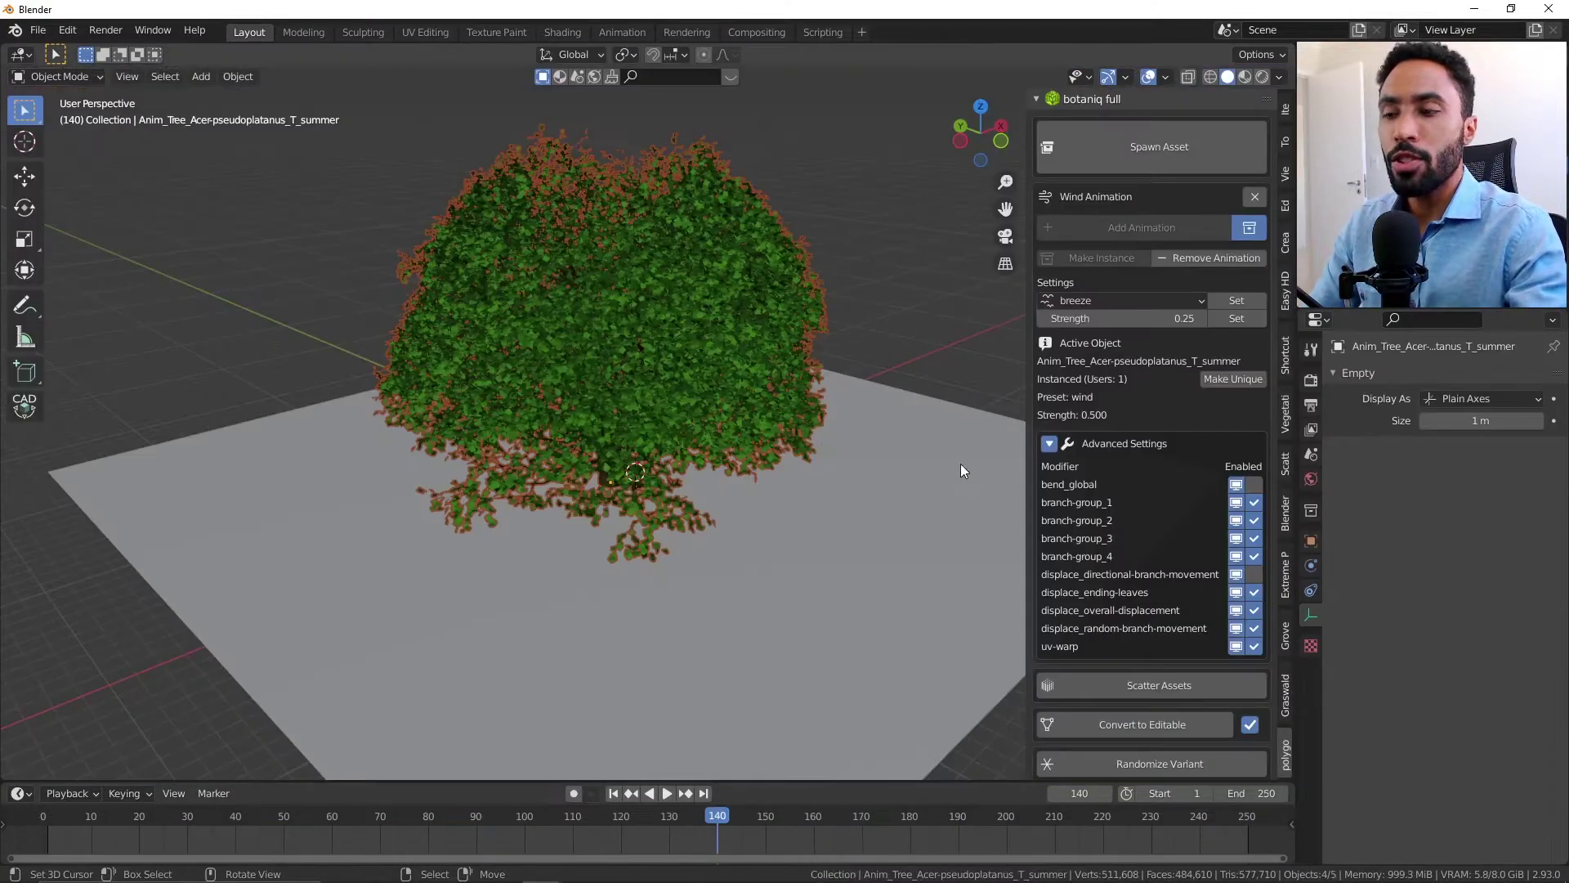
pyautogui.press('x')
pyautogui.press('Return')
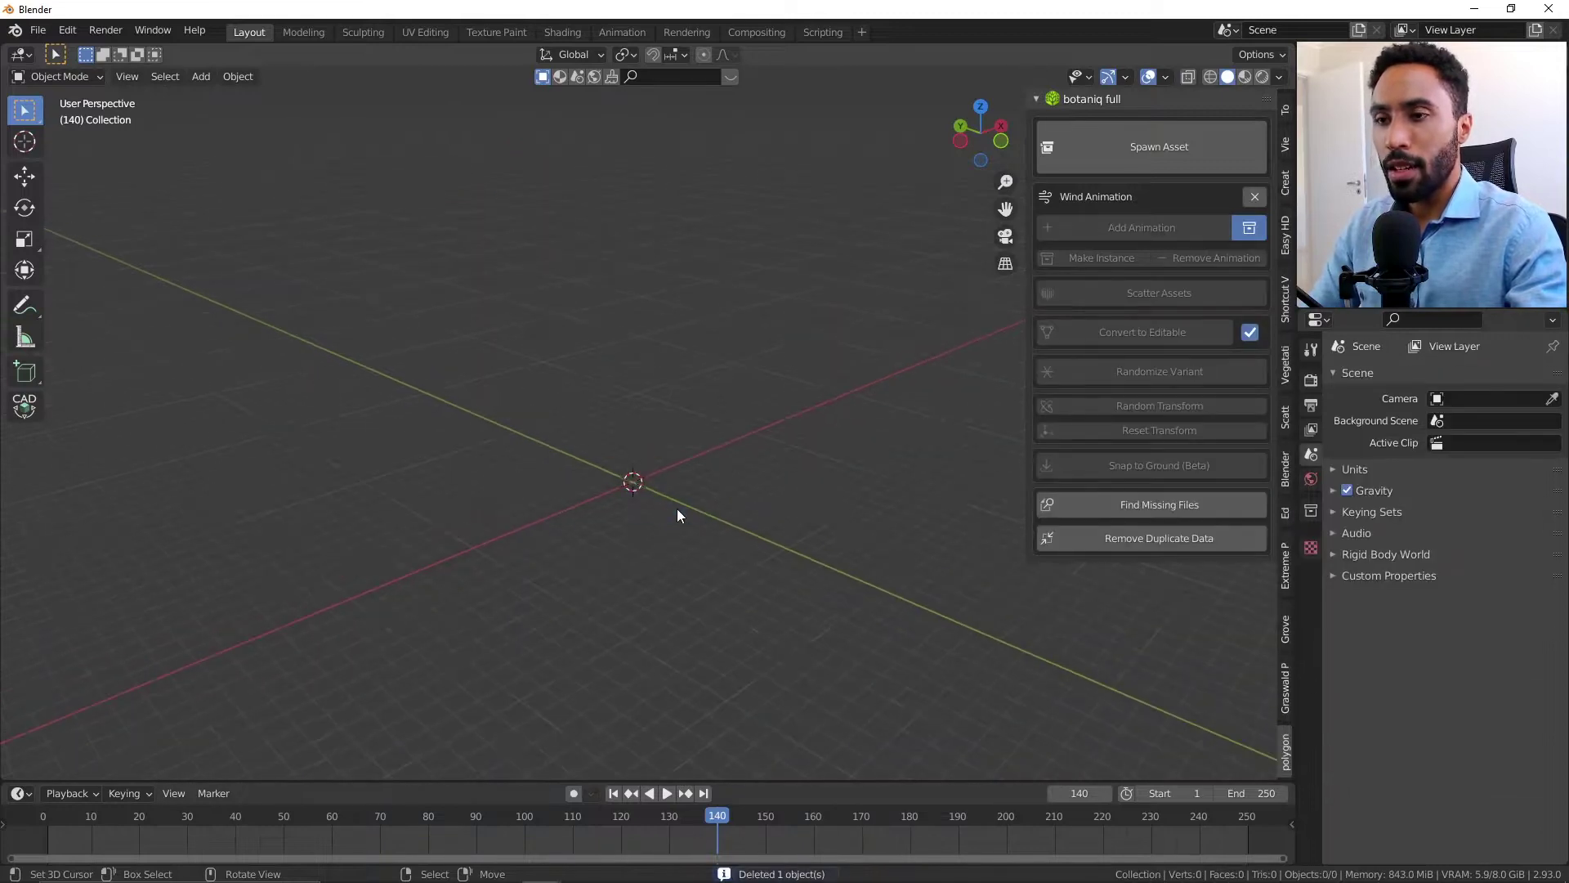
# Step: Add a mesh plane at the origin and scale it up into a large ground
pyautogui.hotkey('shift', 'a')
pyautogui.moveTo(670, 478)
pyautogui.click(778, 474)
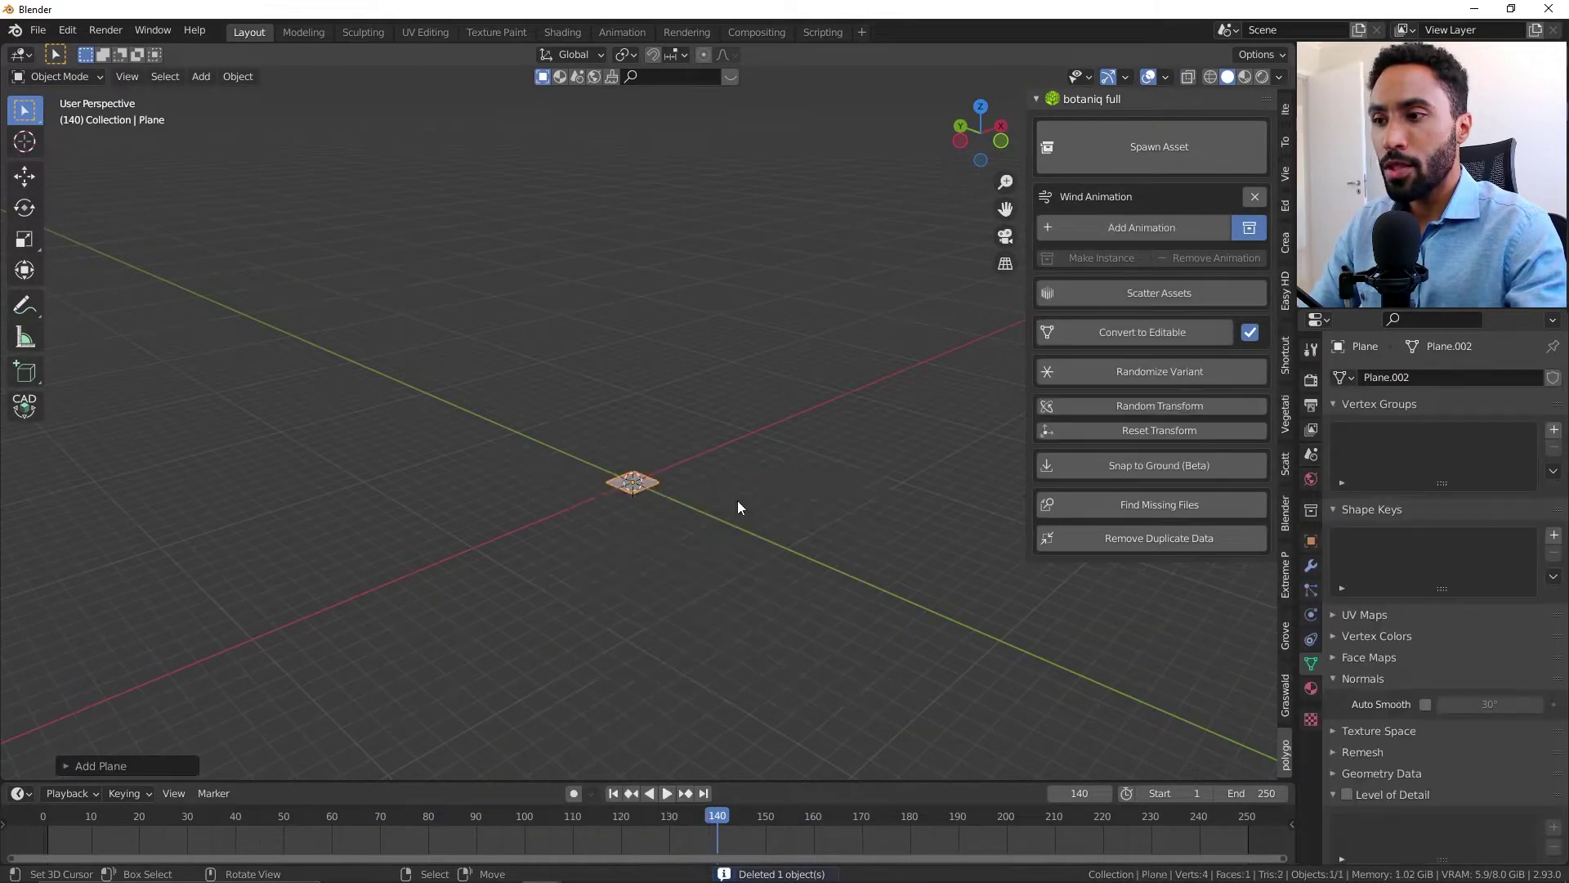
pyautogui.press('s')
pyautogui.click(856, 431)
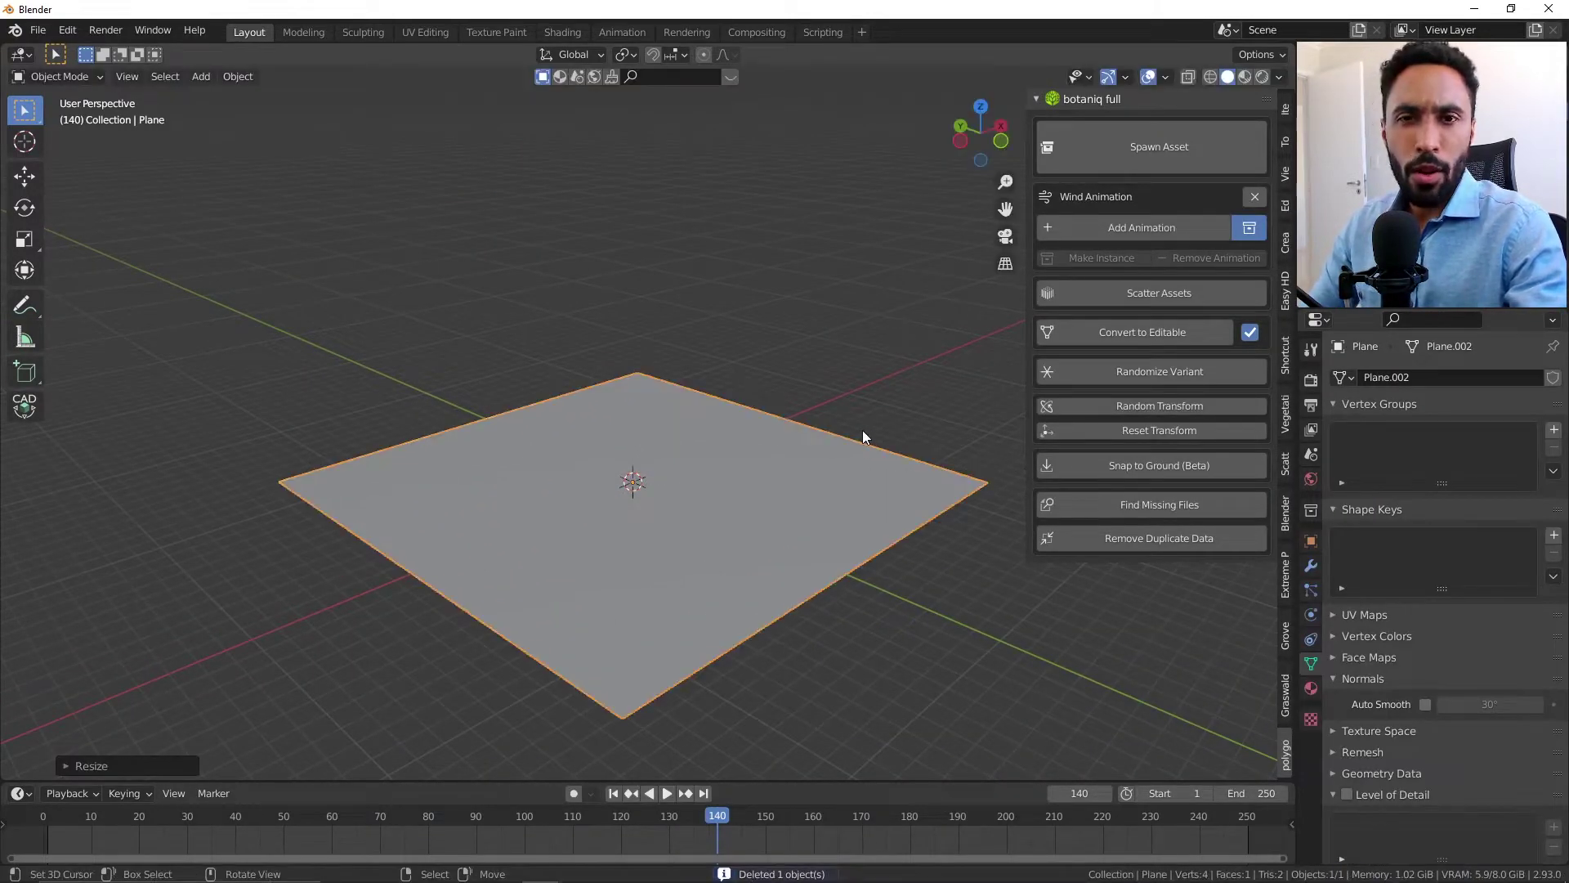
pyautogui.scroll(3, 796, 439)
# Step: Spawn the fourth Maple variant from botaniq, then delete it
pyautogui.click(1194, 129)
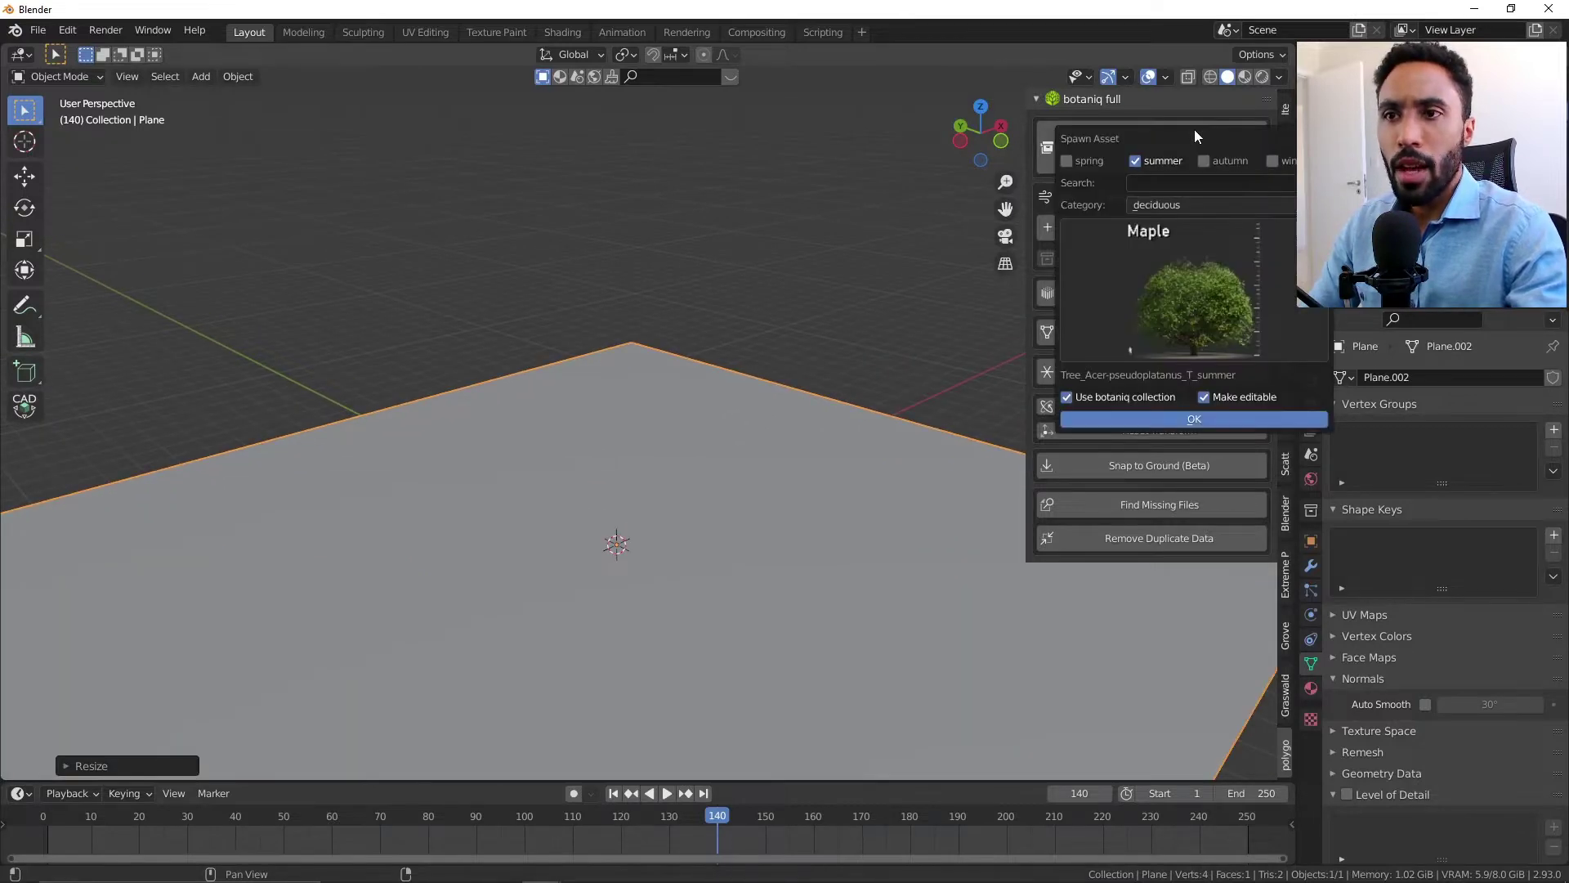
pyautogui.click(1185, 309)
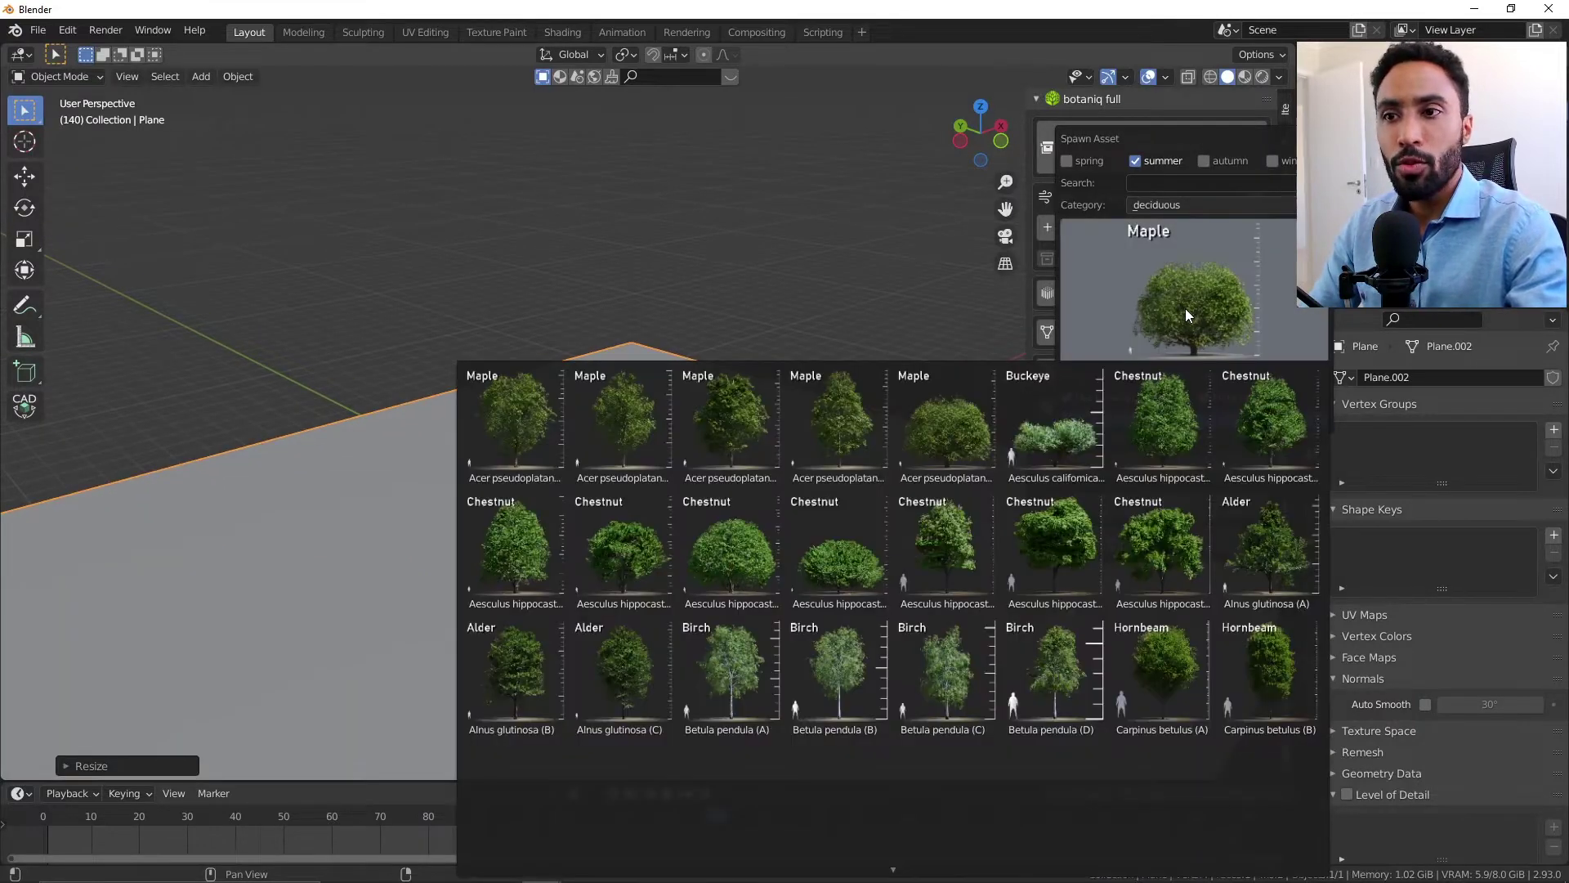
pyautogui.click(832, 401)
pyautogui.click(1165, 419)
pyautogui.moveTo(706, 489); pyautogui.dragTo(752, 444, button='middle')
pyautogui.press('x')
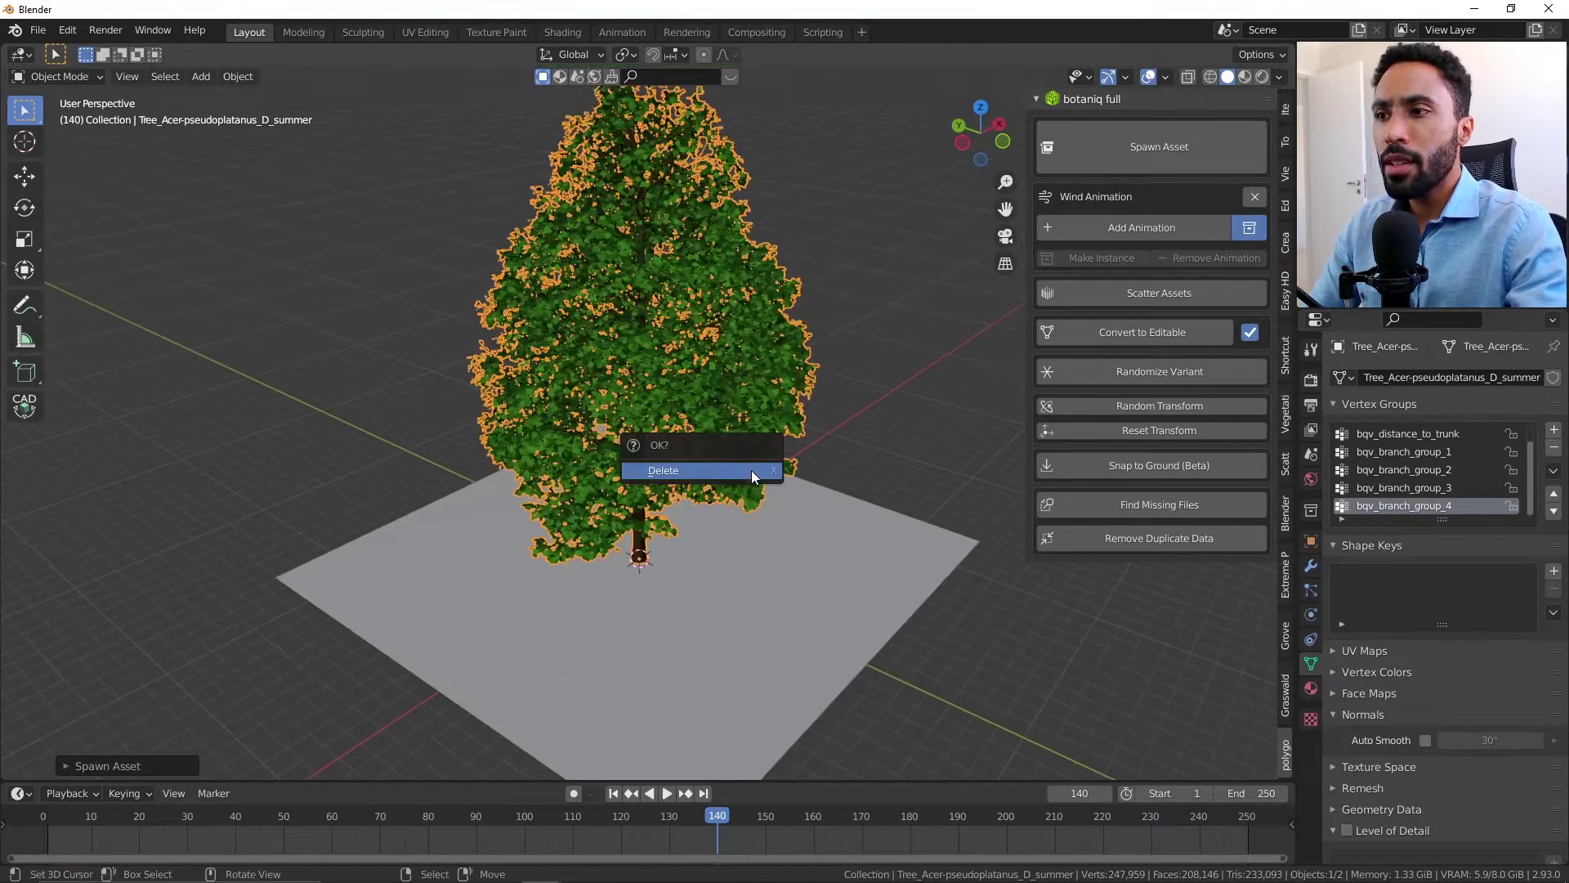
pyautogui.click(752, 470)
# Step: Spawn the Betula pendula (A) birch from botaniq onto the plane
pyautogui.click(1153, 143)
pyautogui.click(1096, 323)
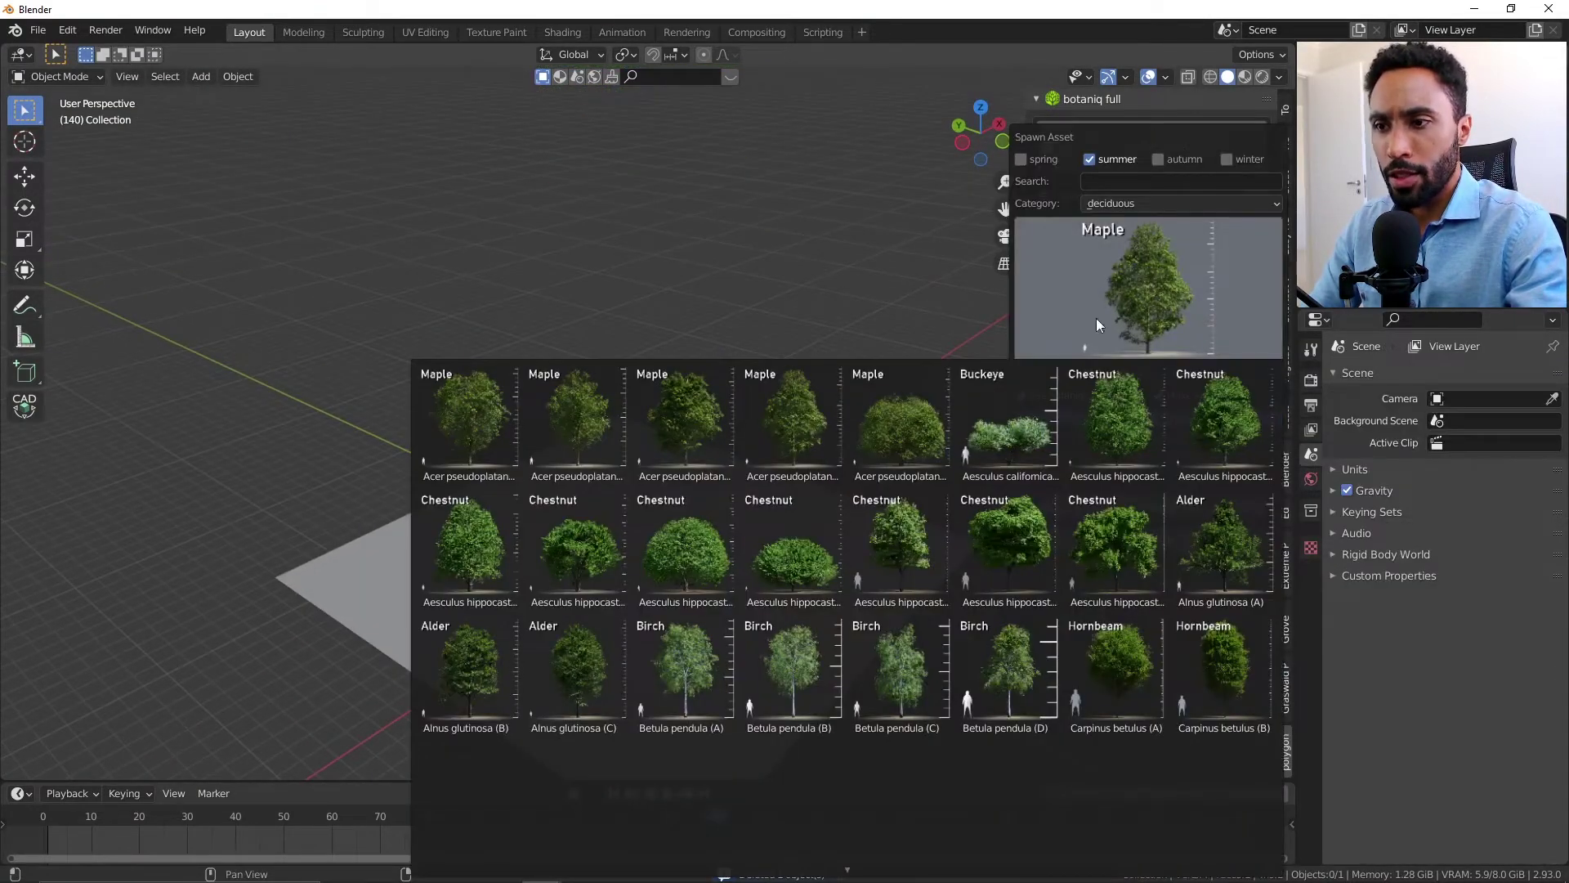
pyautogui.click(689, 693)
pyautogui.click(1119, 414)
pyautogui.moveTo(627, 669); pyautogui.dragTo(739, 546, button='middle')
# Step: View the deselected birch from the front in perspective with Material Preview shading
pyautogui.press('KP_1')
pyautogui.press('KP_5')
pyautogui.scroll(6, 739, 546)
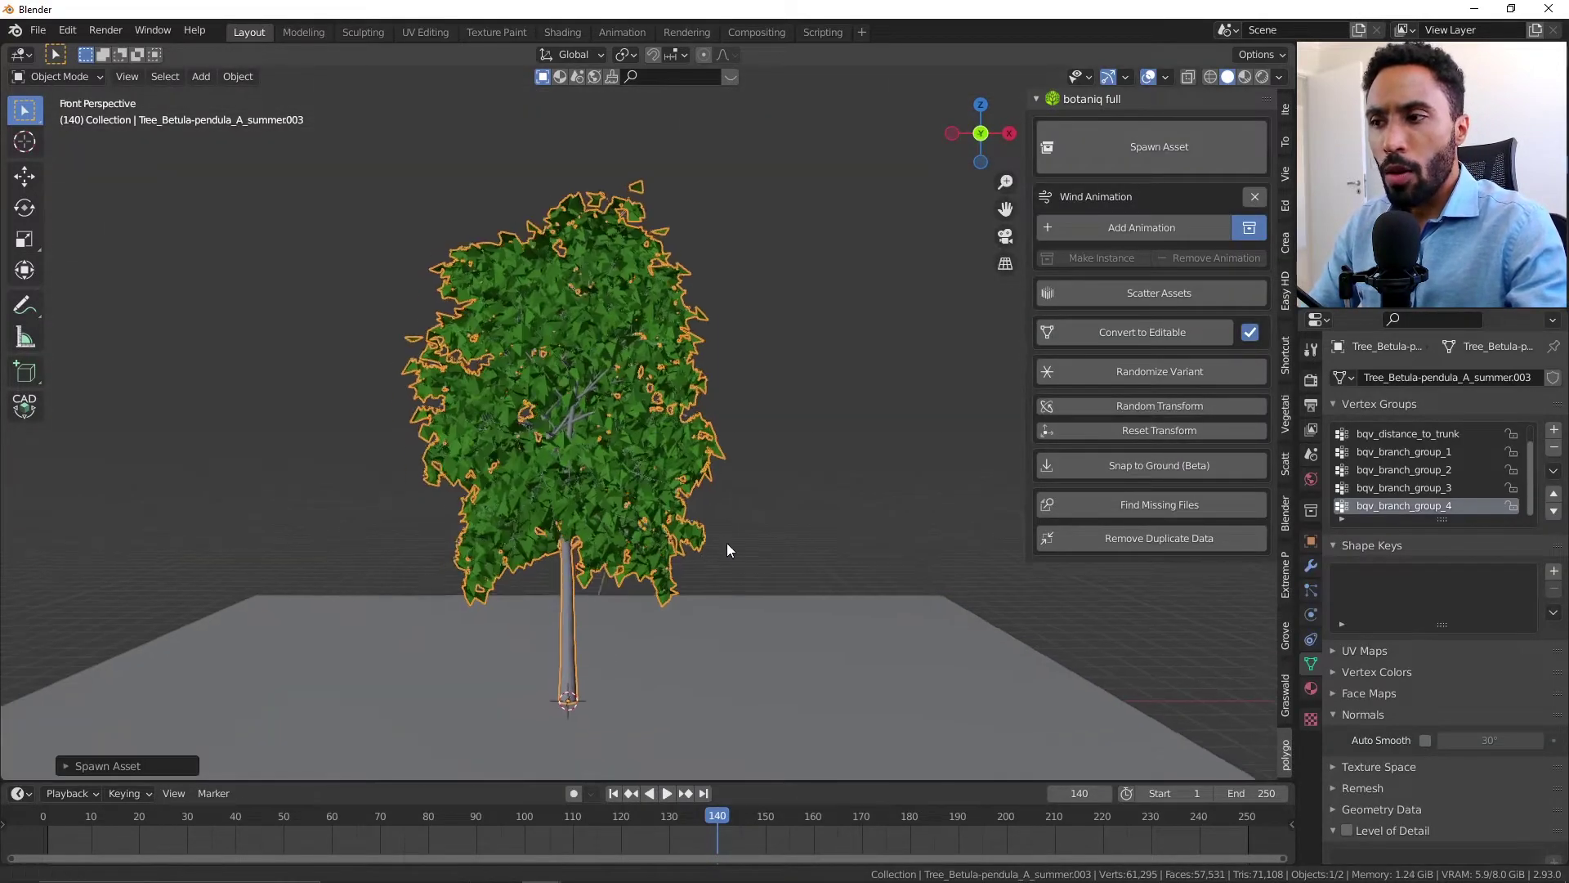
pyautogui.hotkey('alt', 'a')
pyautogui.scroll(2, 744, 464)
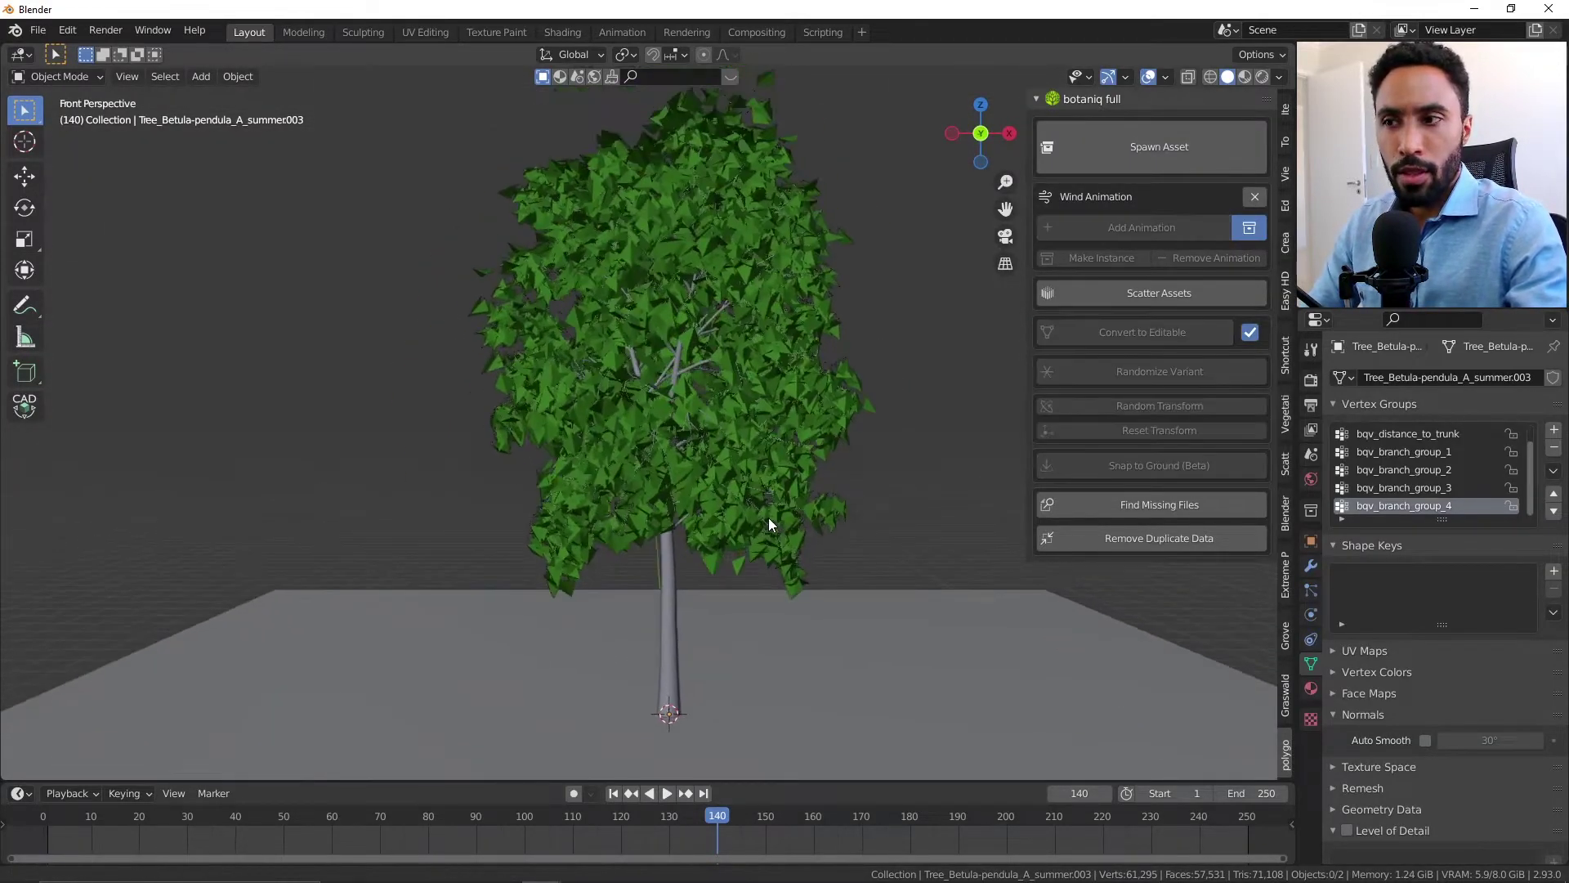
pyautogui.press('z')
pyautogui.click(709, 458)
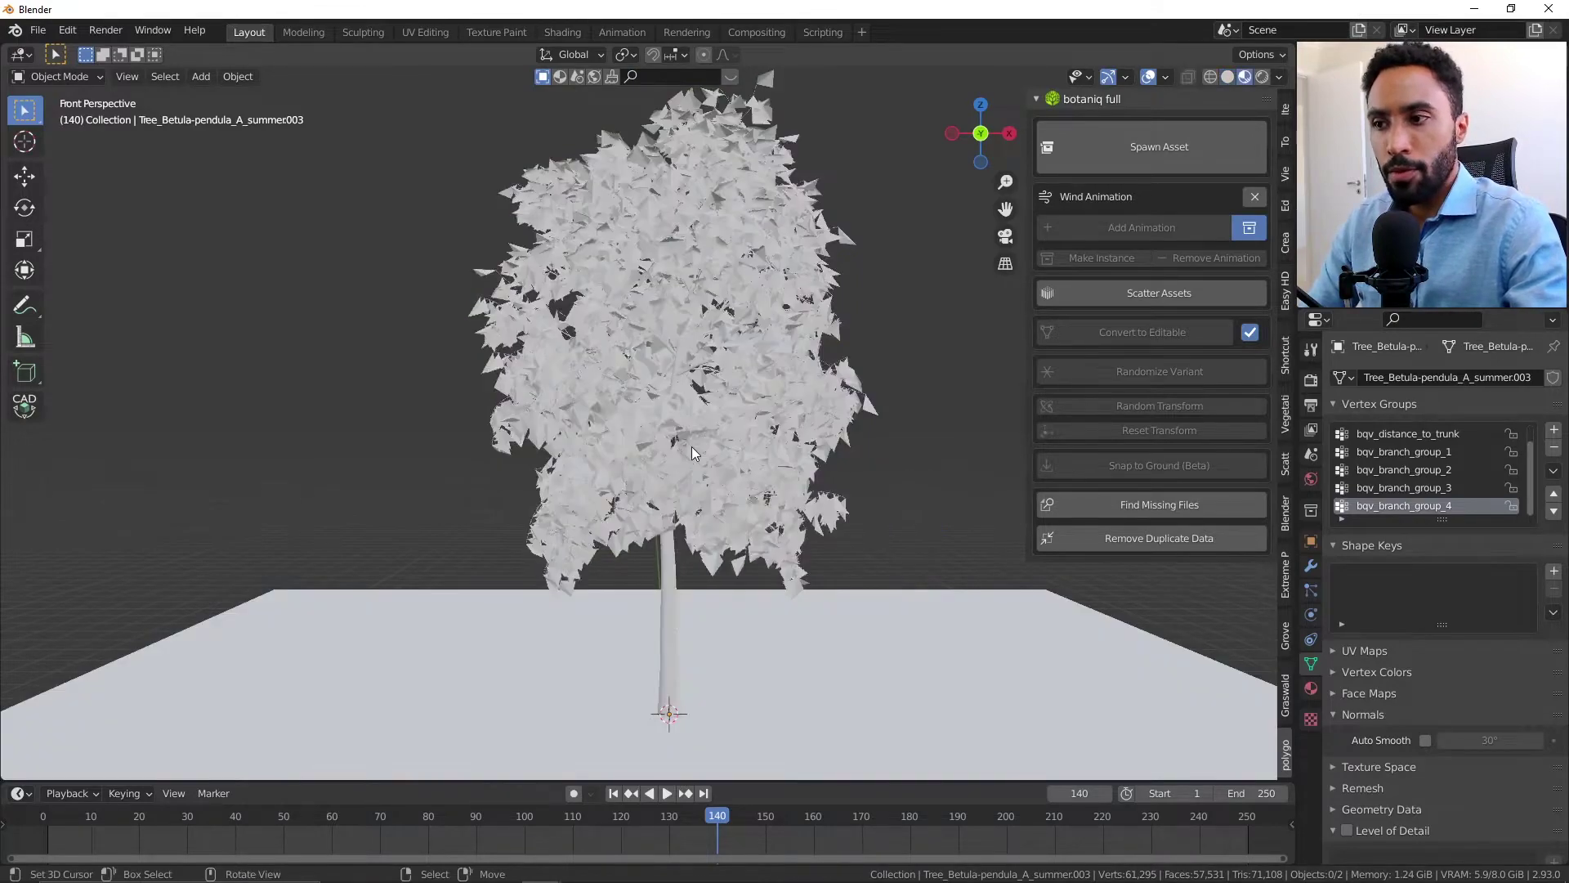
# Step: Switch to Rendered shading in front view, then box-select and deselect the birch
pyautogui.moveTo(692, 446)
pyautogui.mouseDown(button='middle')
pyautogui.moveTo(698, 485)
pyautogui.moveTo(860, 499)
pyautogui.moveTo(646, 463)
pyautogui.moveTo(652, 429)
pyautogui.moveTo(592, 443)
pyautogui.moveTo(672, 391)
pyautogui.moveTo(778, 446)
pyautogui.mouseUp(button='middle')
pyautogui.press('z')
pyautogui.click(887, 392)
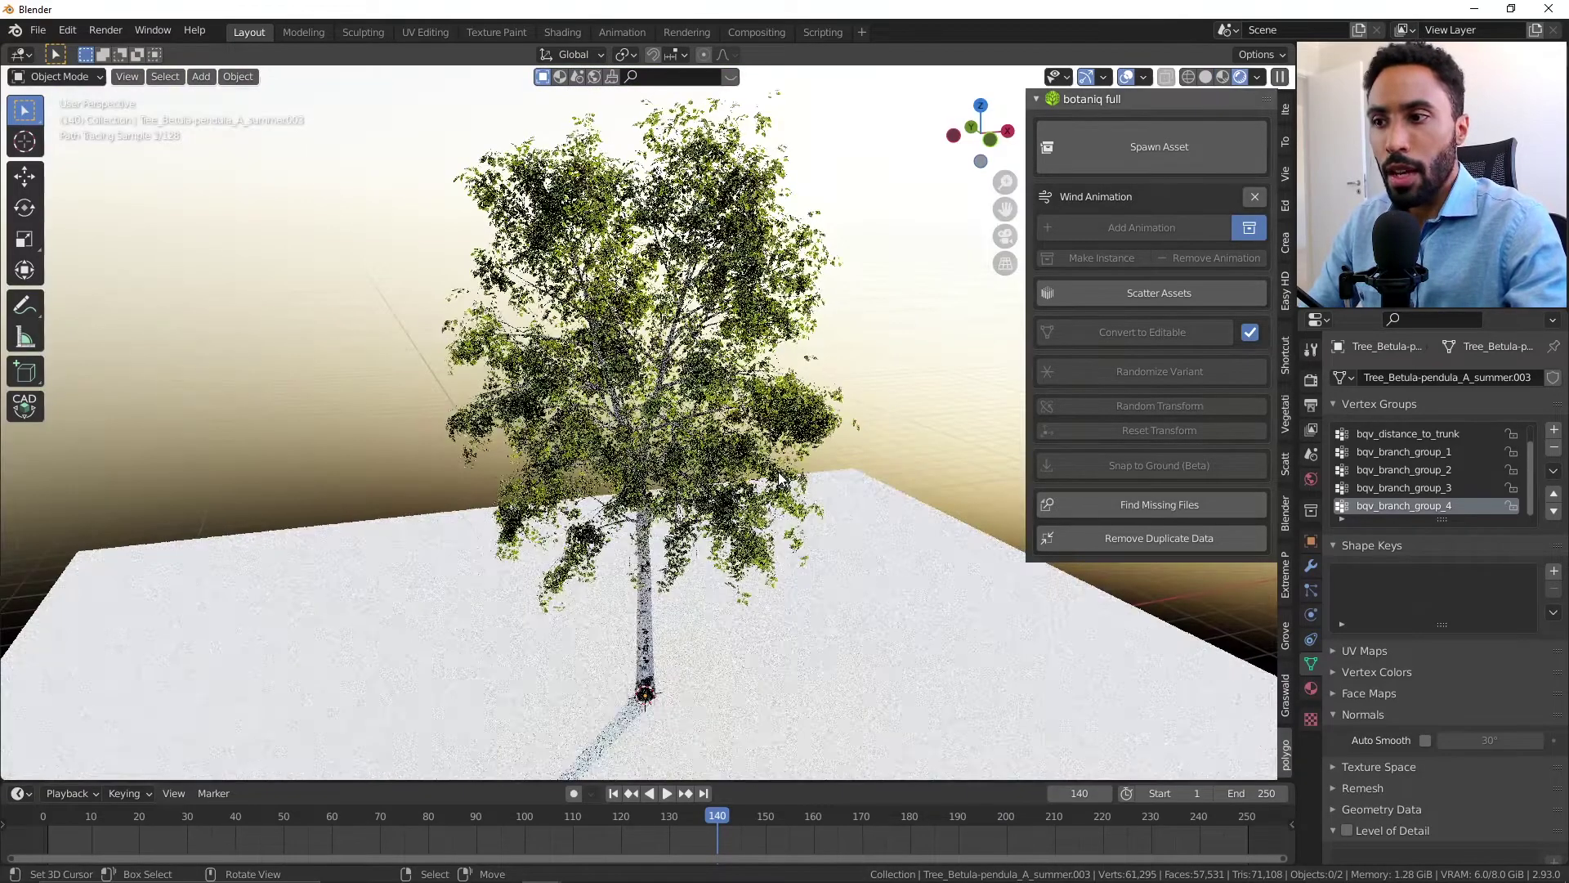
pyautogui.press('KP_1')
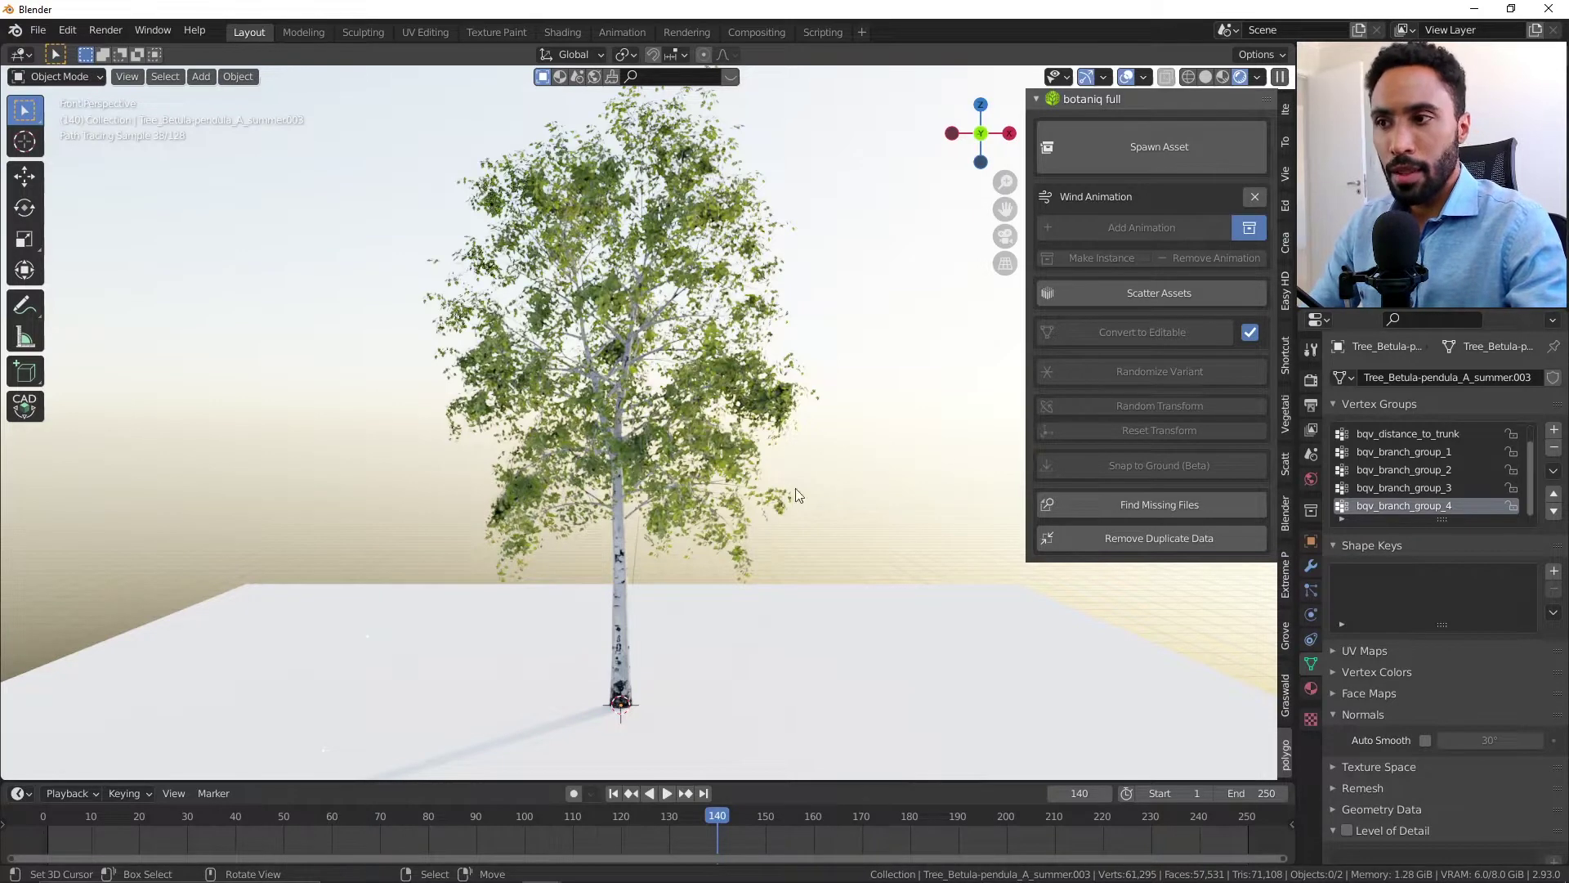
pyautogui.moveTo(892, 283); pyautogui.dragTo(733, 489)
pyautogui.hotkey('alt', 'a')
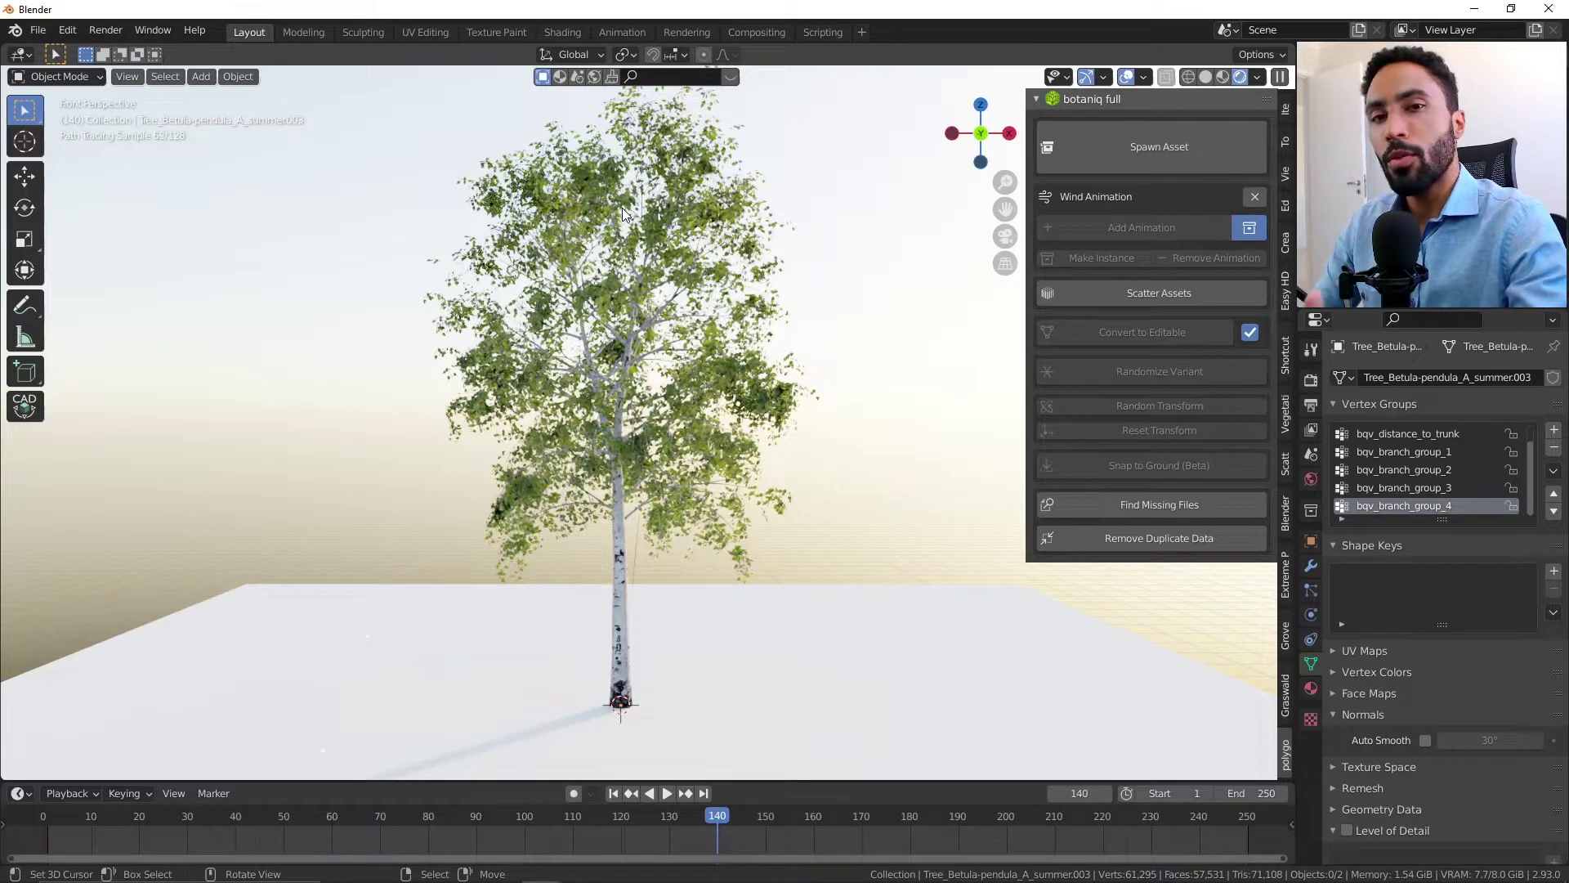
# Step: Set the viewport back to Solid shading and narrow the botaniq sidebar
pyautogui.press('z')
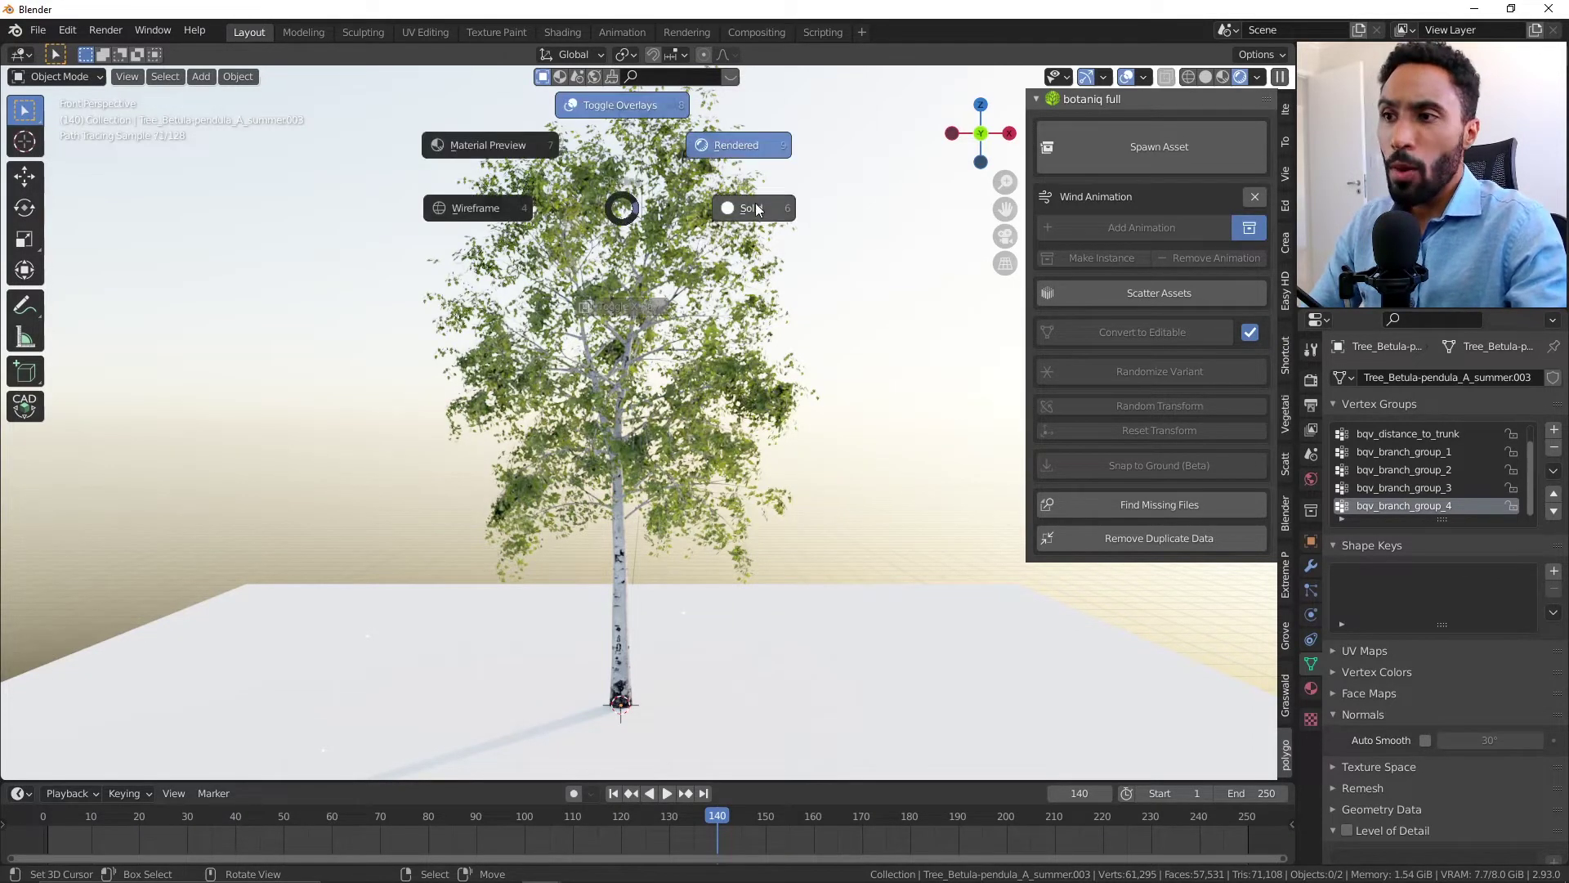
pyautogui.click(756, 203)
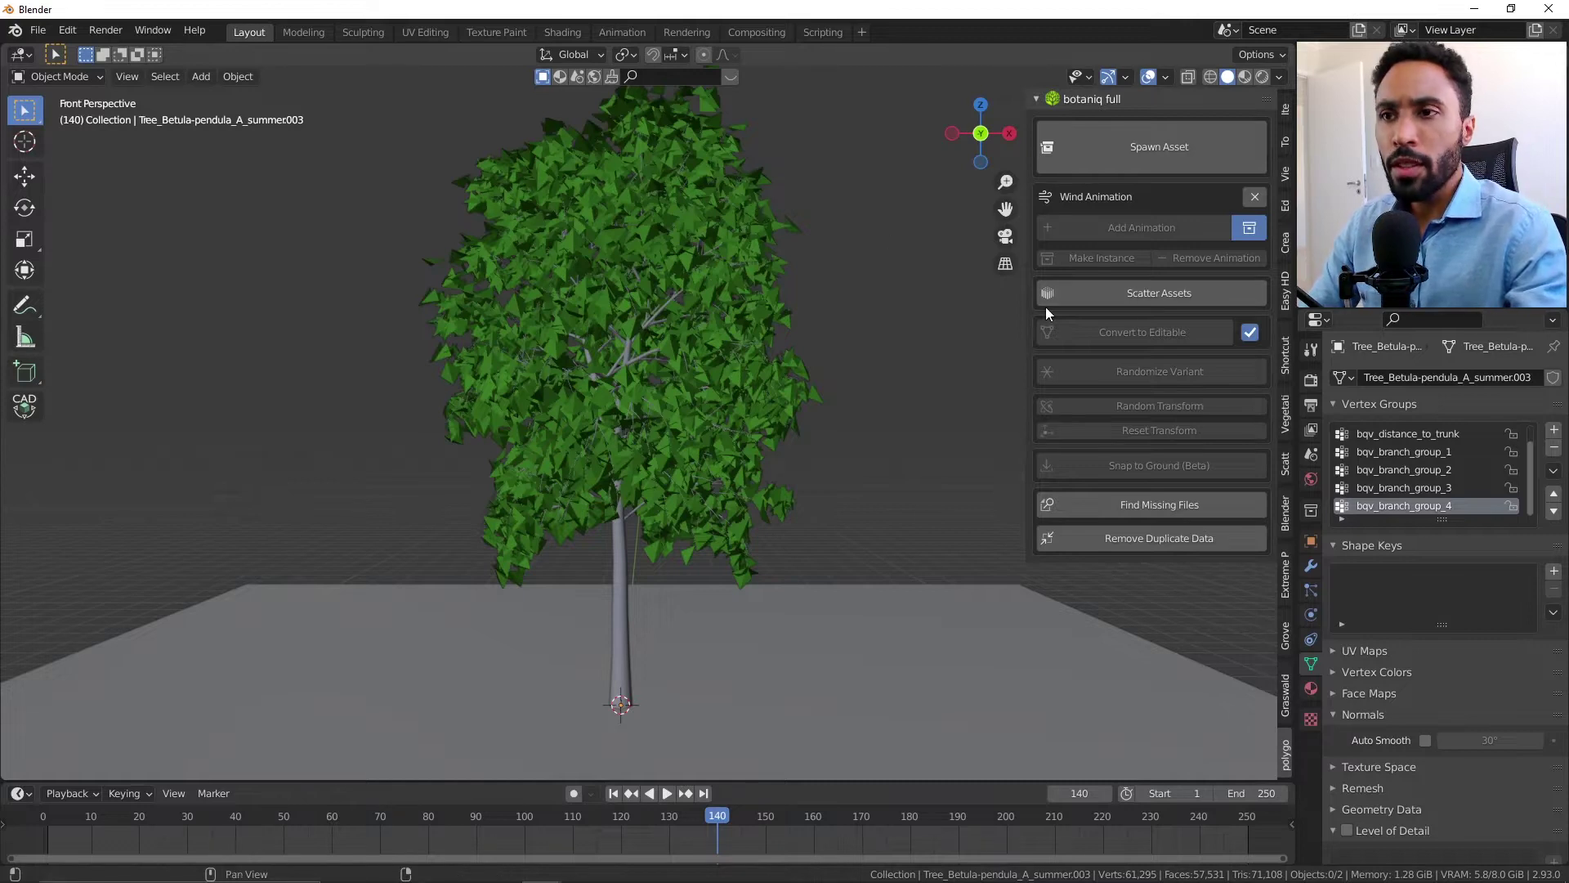
pyautogui.moveTo(1031, 313); pyautogui.dragTo(1068, 313)
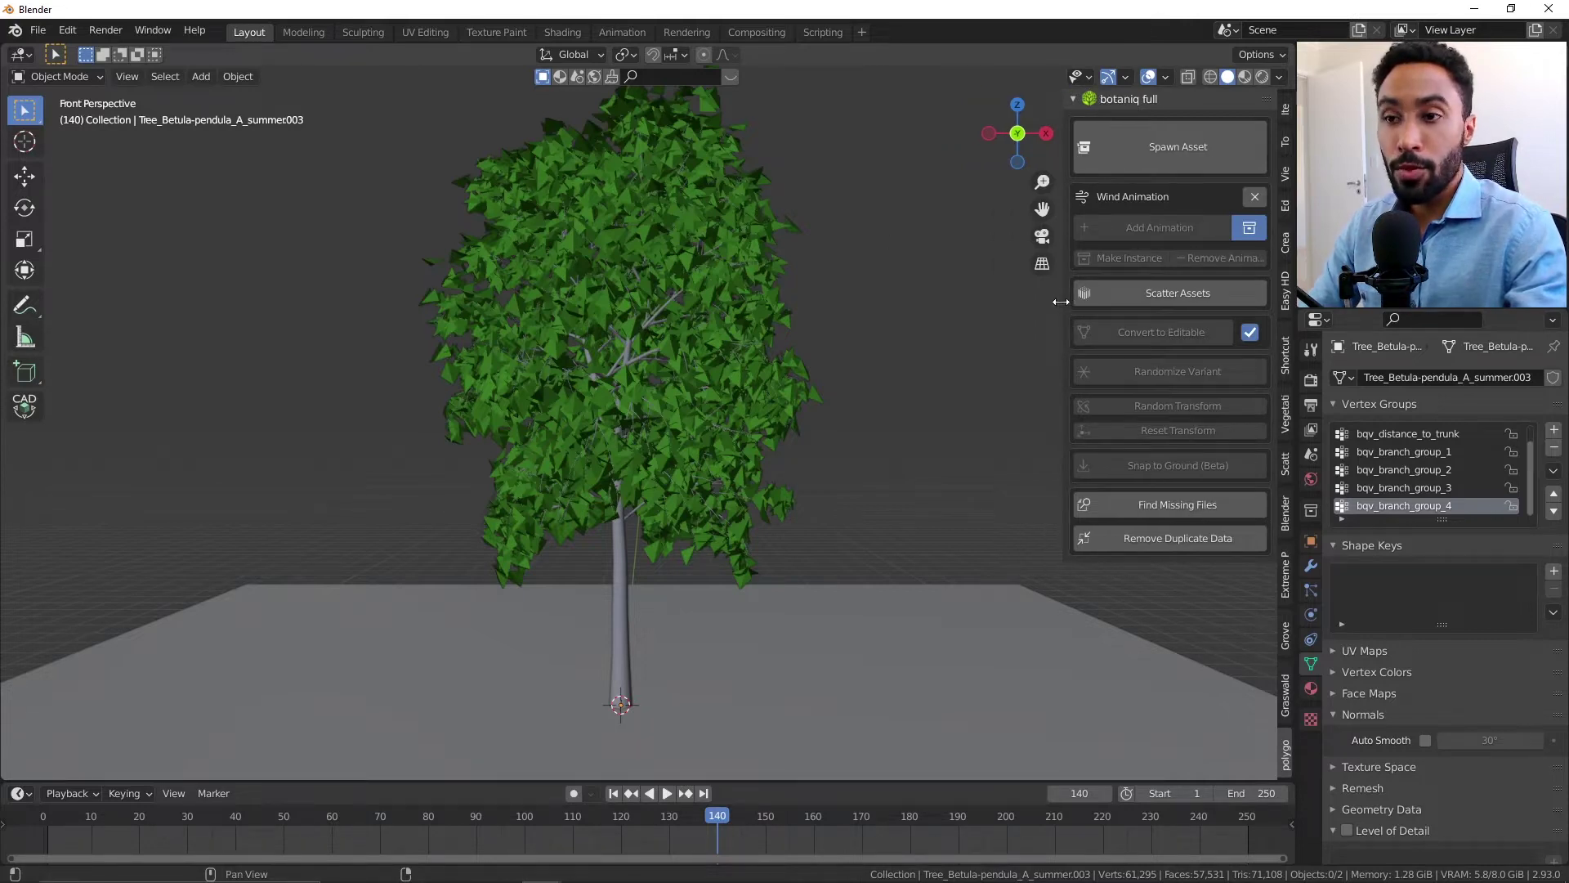
# Step: Add botaniq wind animation to the selected birch and play it from frame 1 while orbiting
pyautogui.click(739, 313)
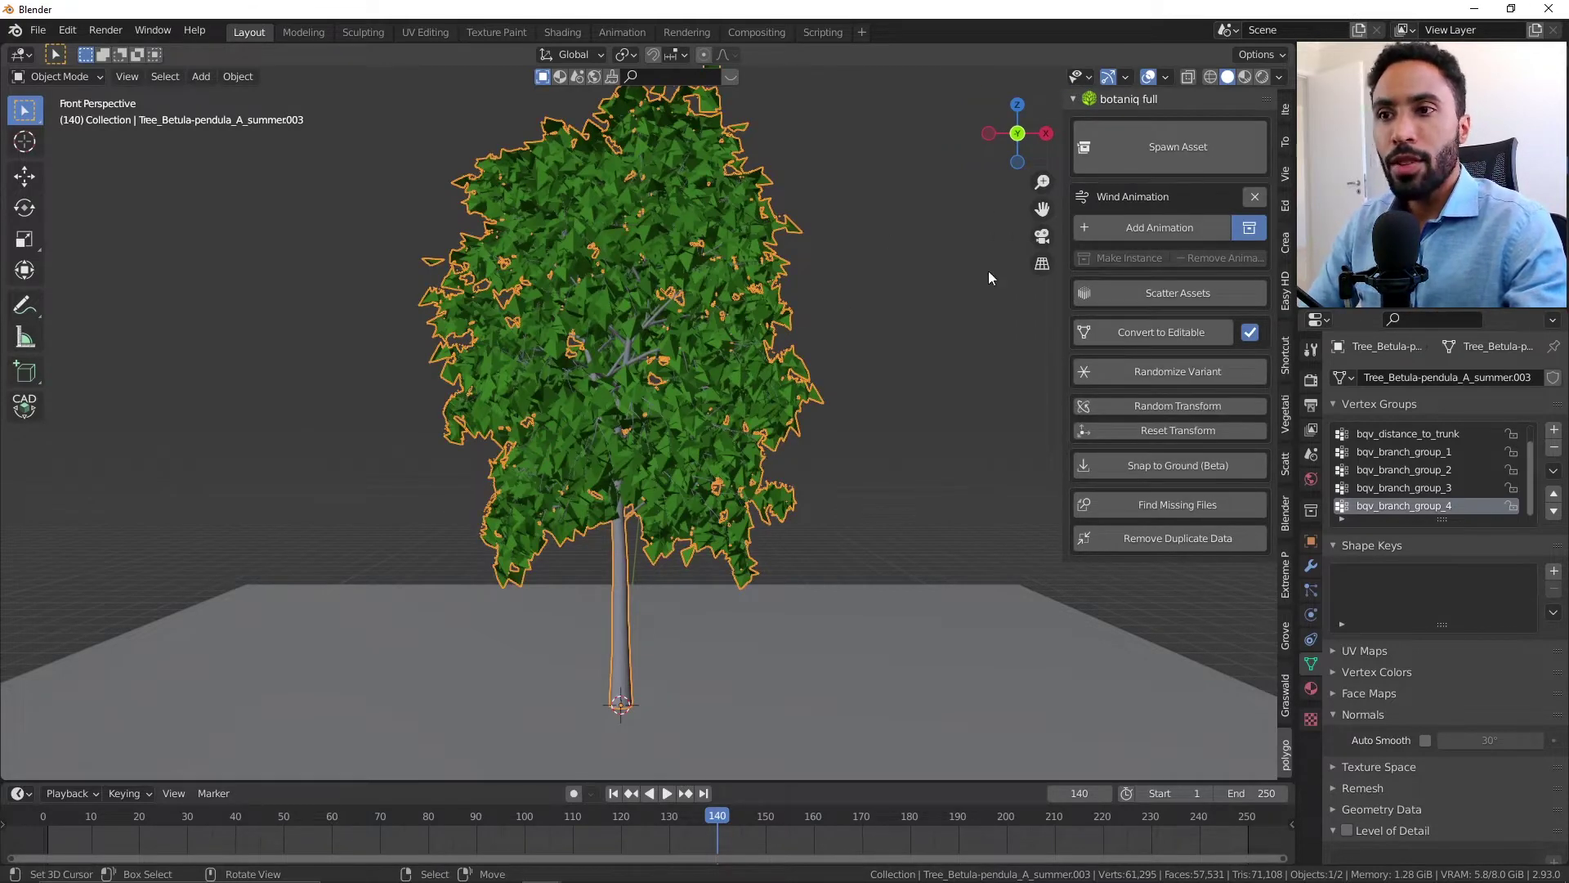
pyautogui.click(1141, 227)
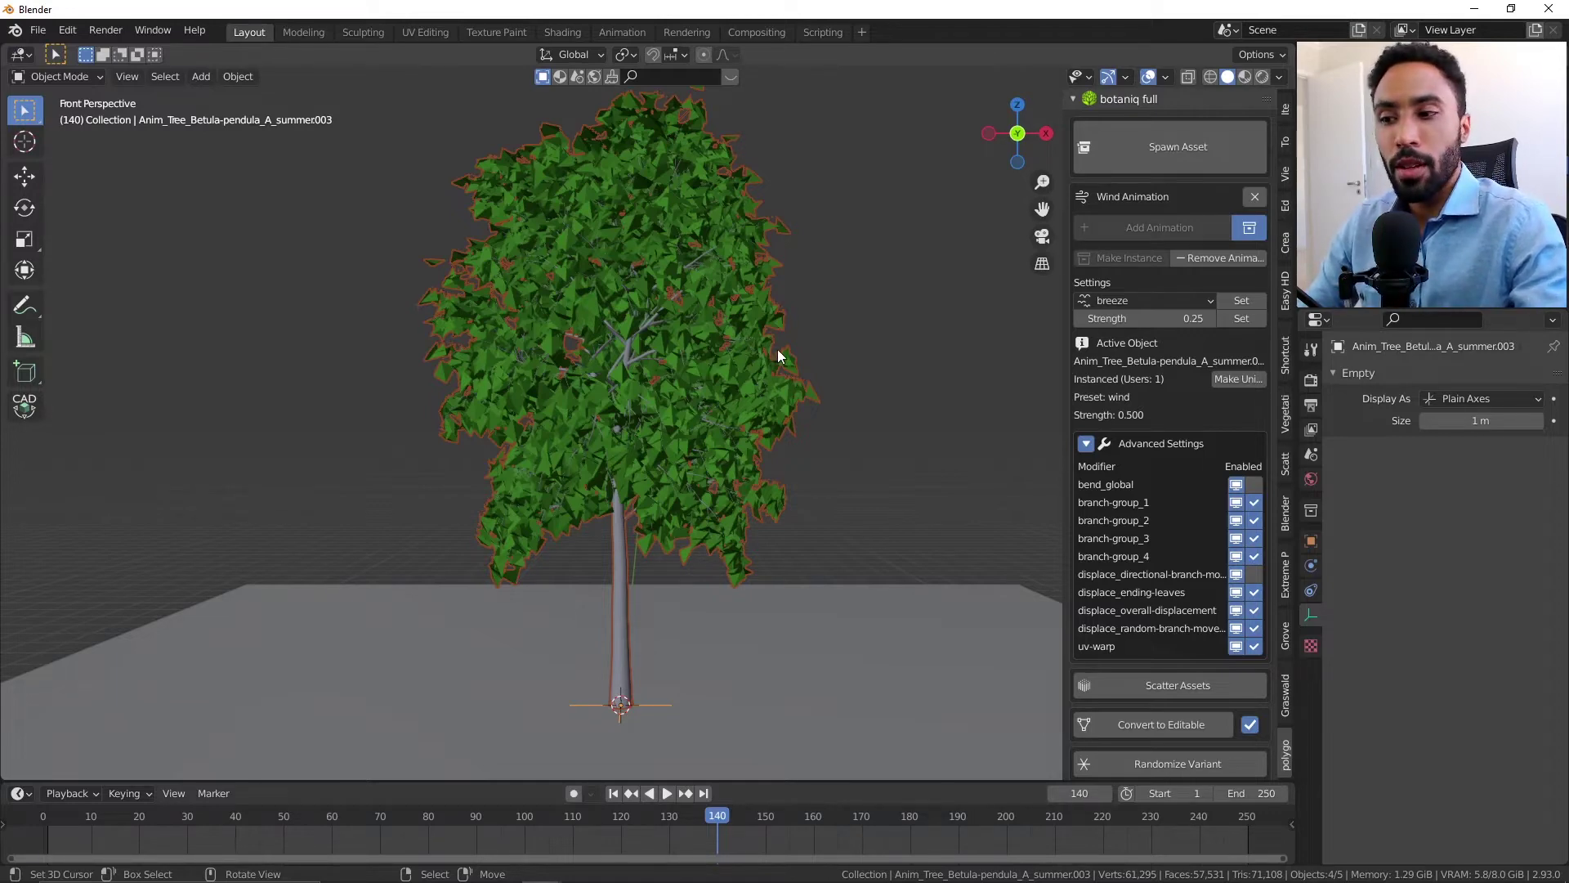
pyautogui.click(613, 793)
pyautogui.click(667, 793)
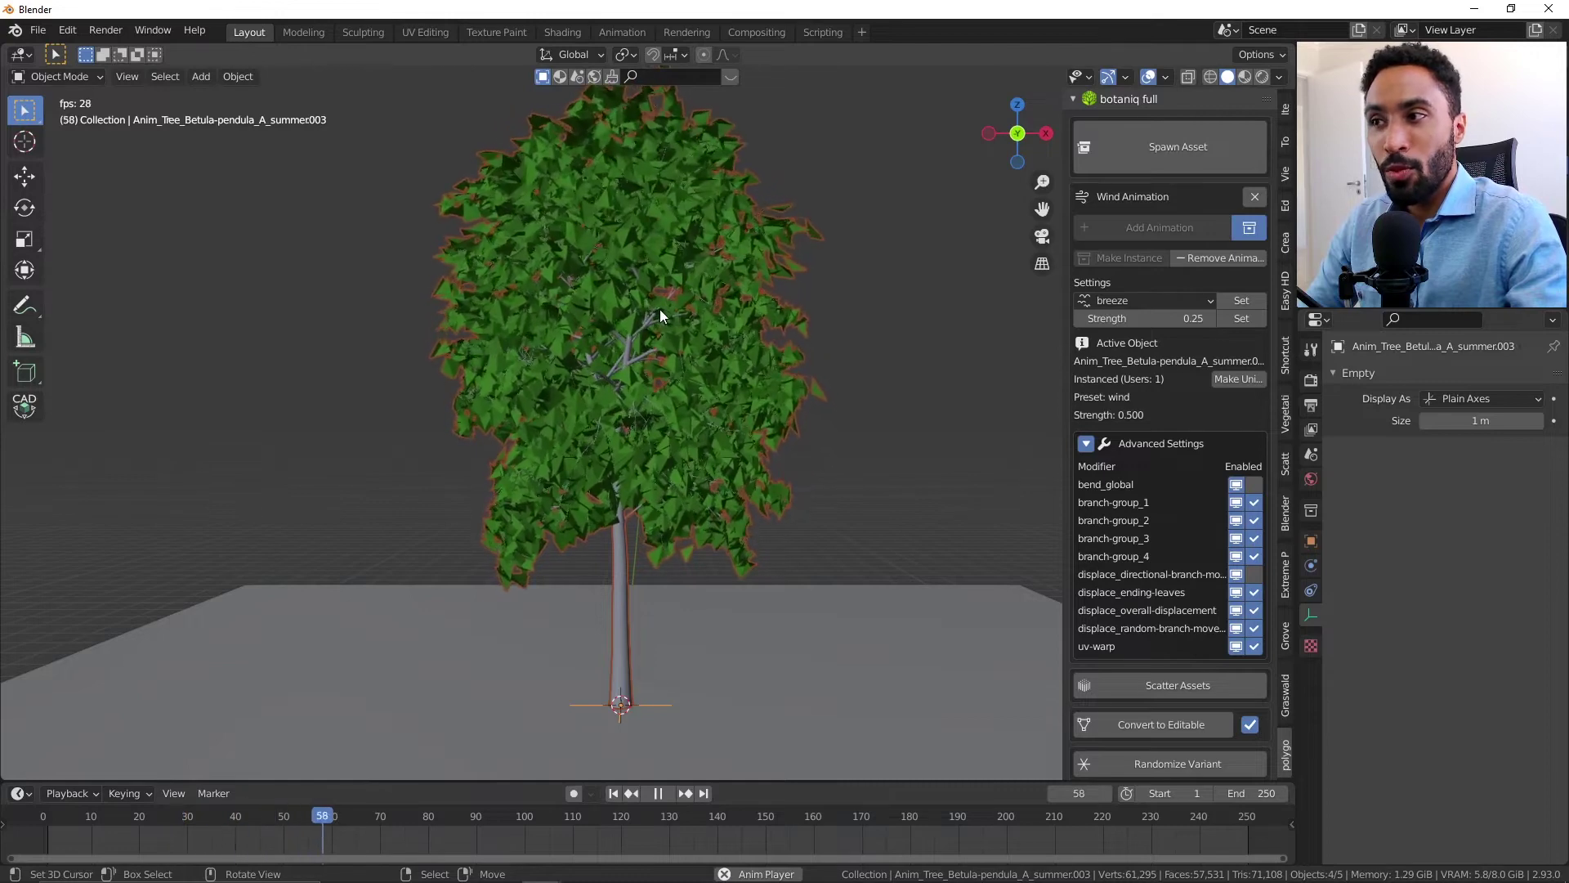
pyautogui.moveTo(532, 356); pyautogui.dragTo(649, 393, button='middle')
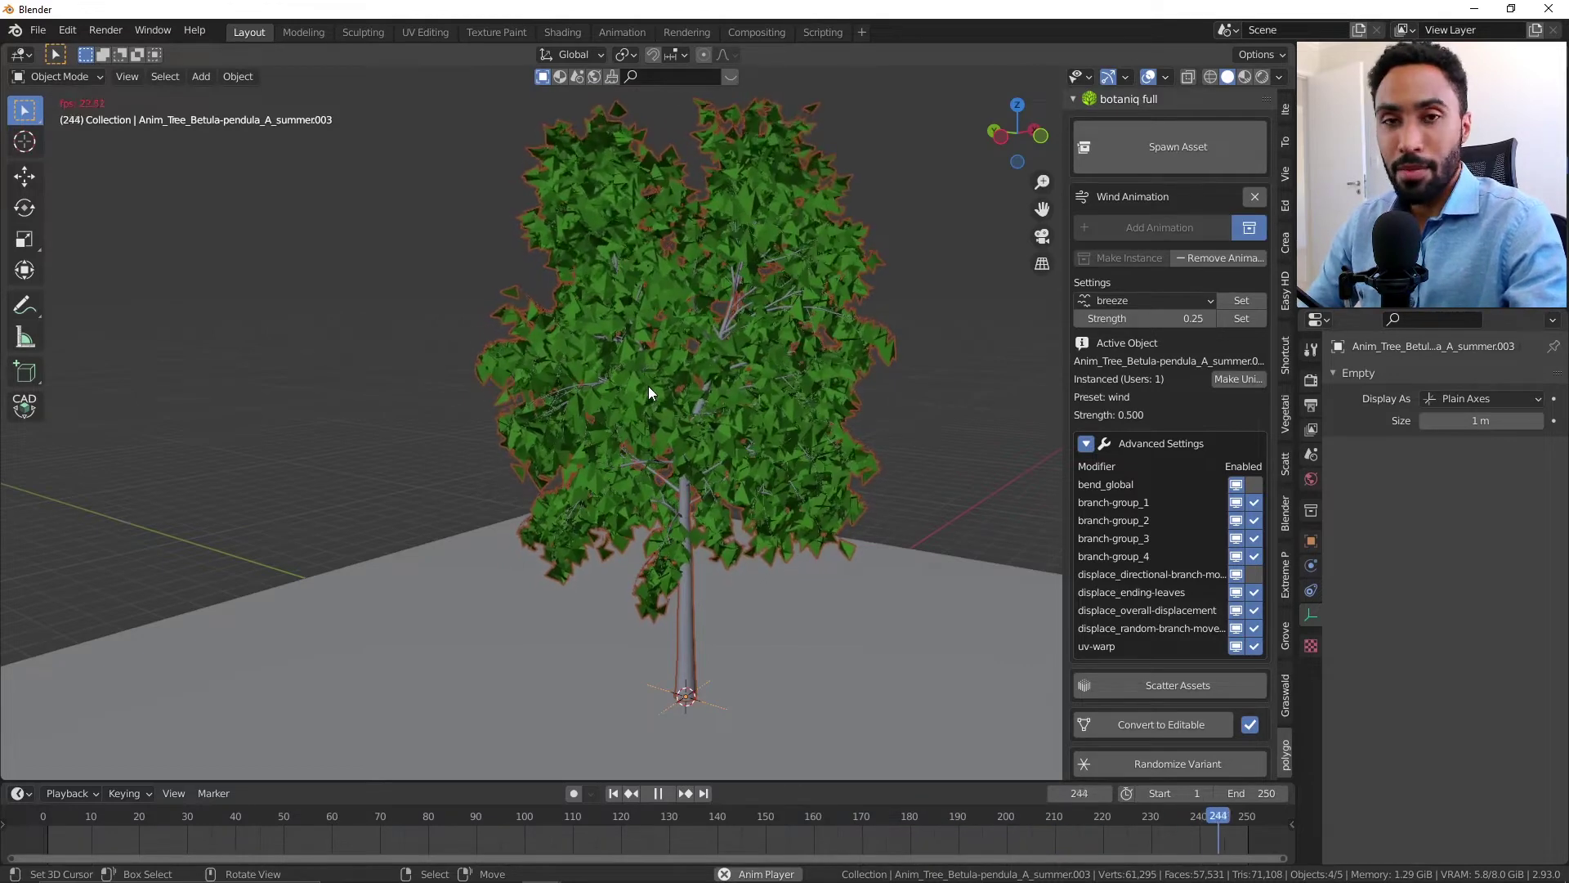
pyautogui.scroll(-4, 649, 386)
pyautogui.moveTo(648, 386); pyautogui.dragTo(631, 474, button='middle')
pyautogui.scroll(6, 631, 474)
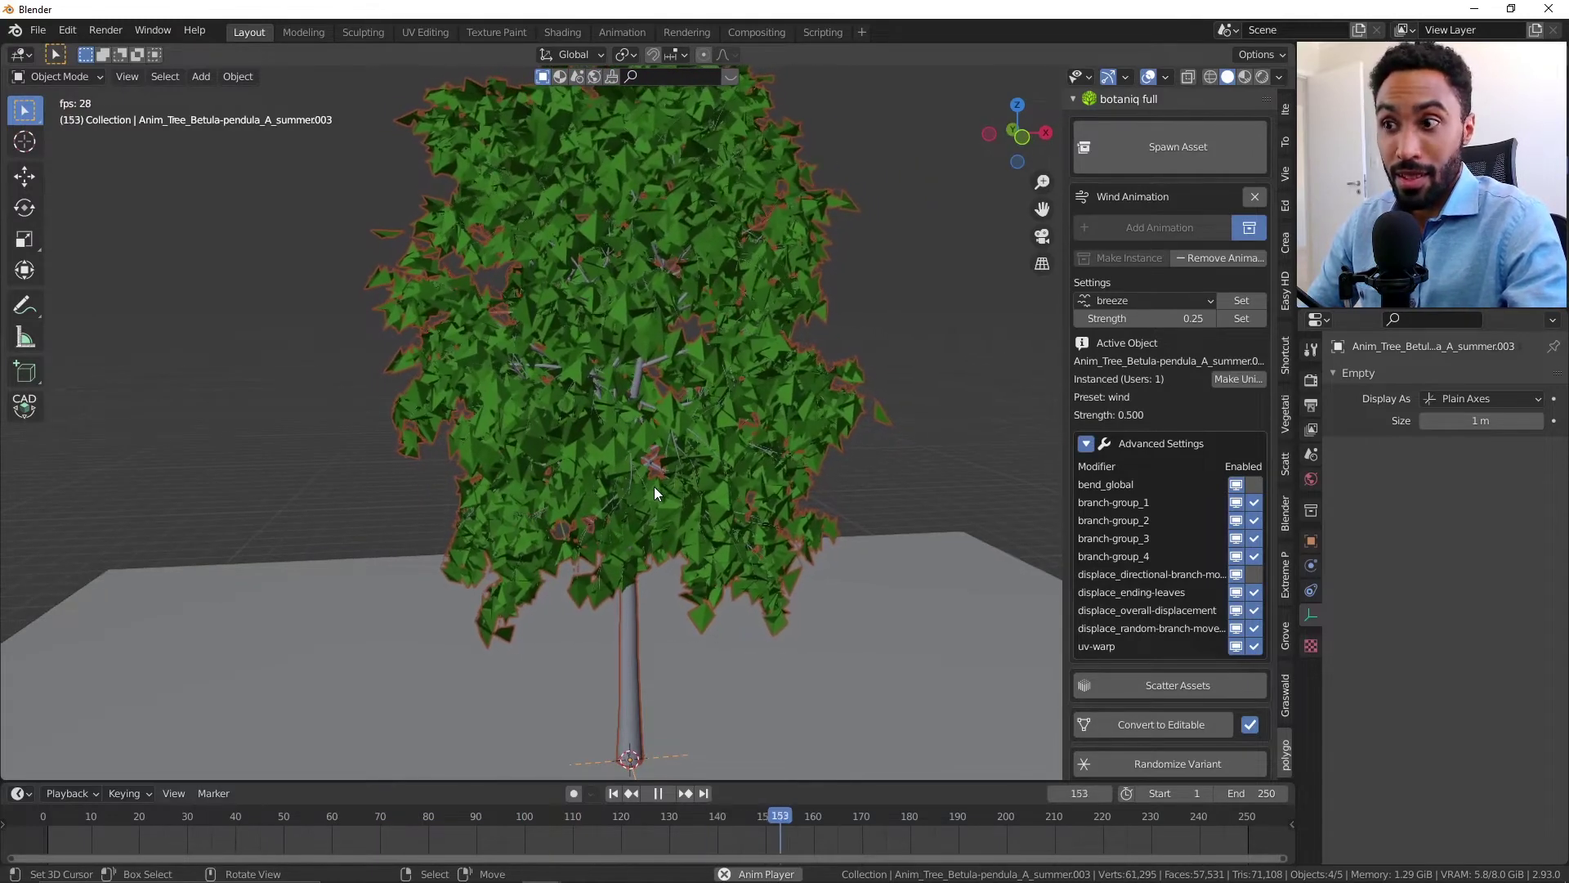
# Step: Apply the storm wind preset at strength 0.50 and replay the animation from the start
pyautogui.click(668, 794)
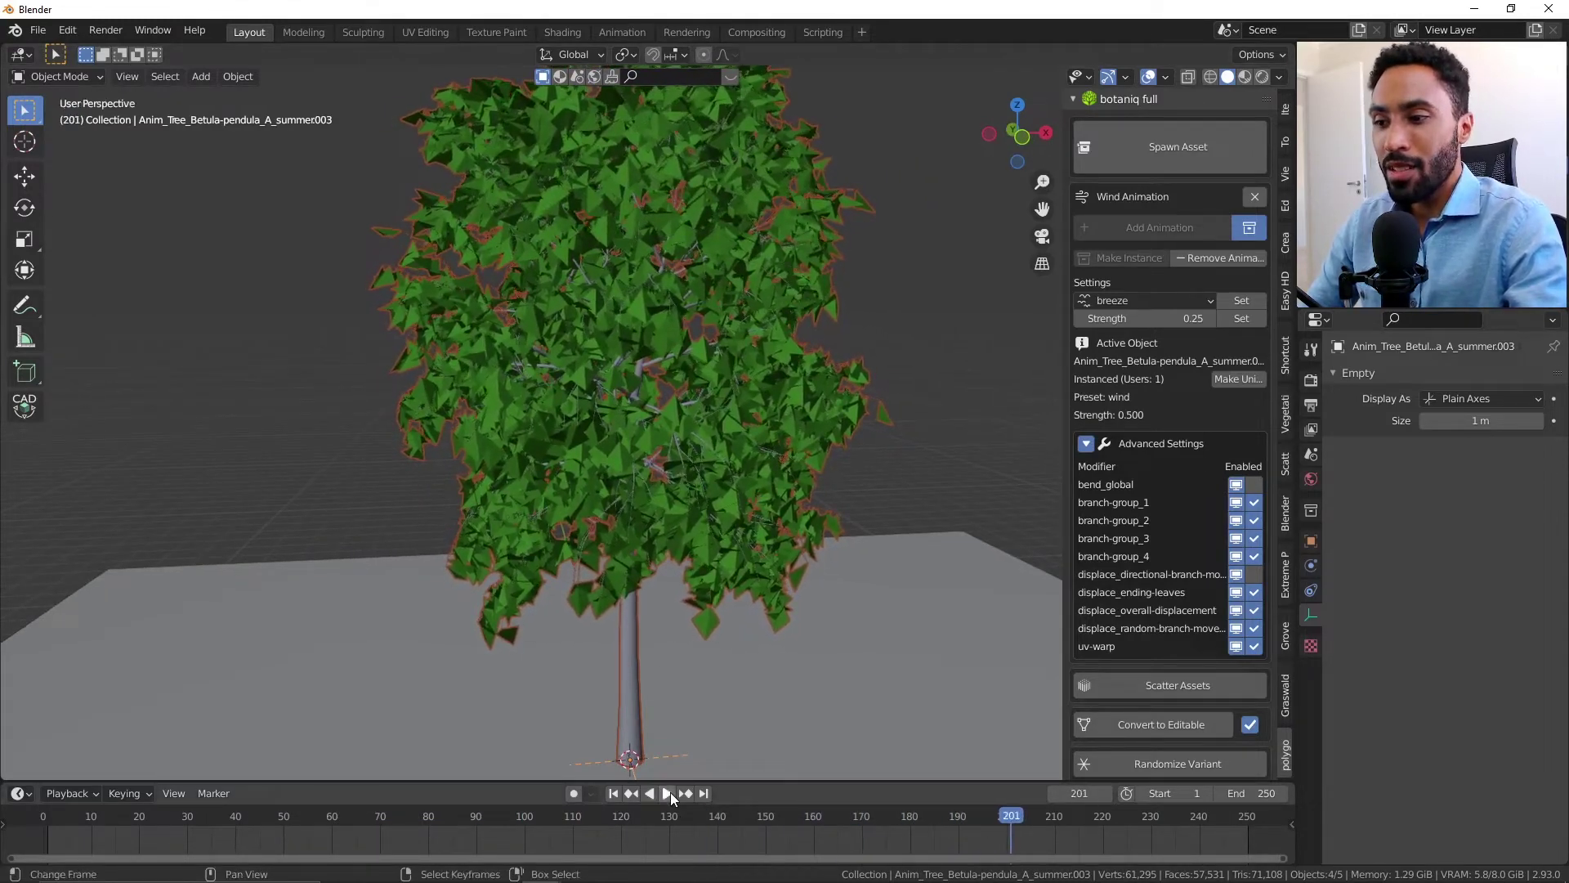
pyautogui.click(612, 794)
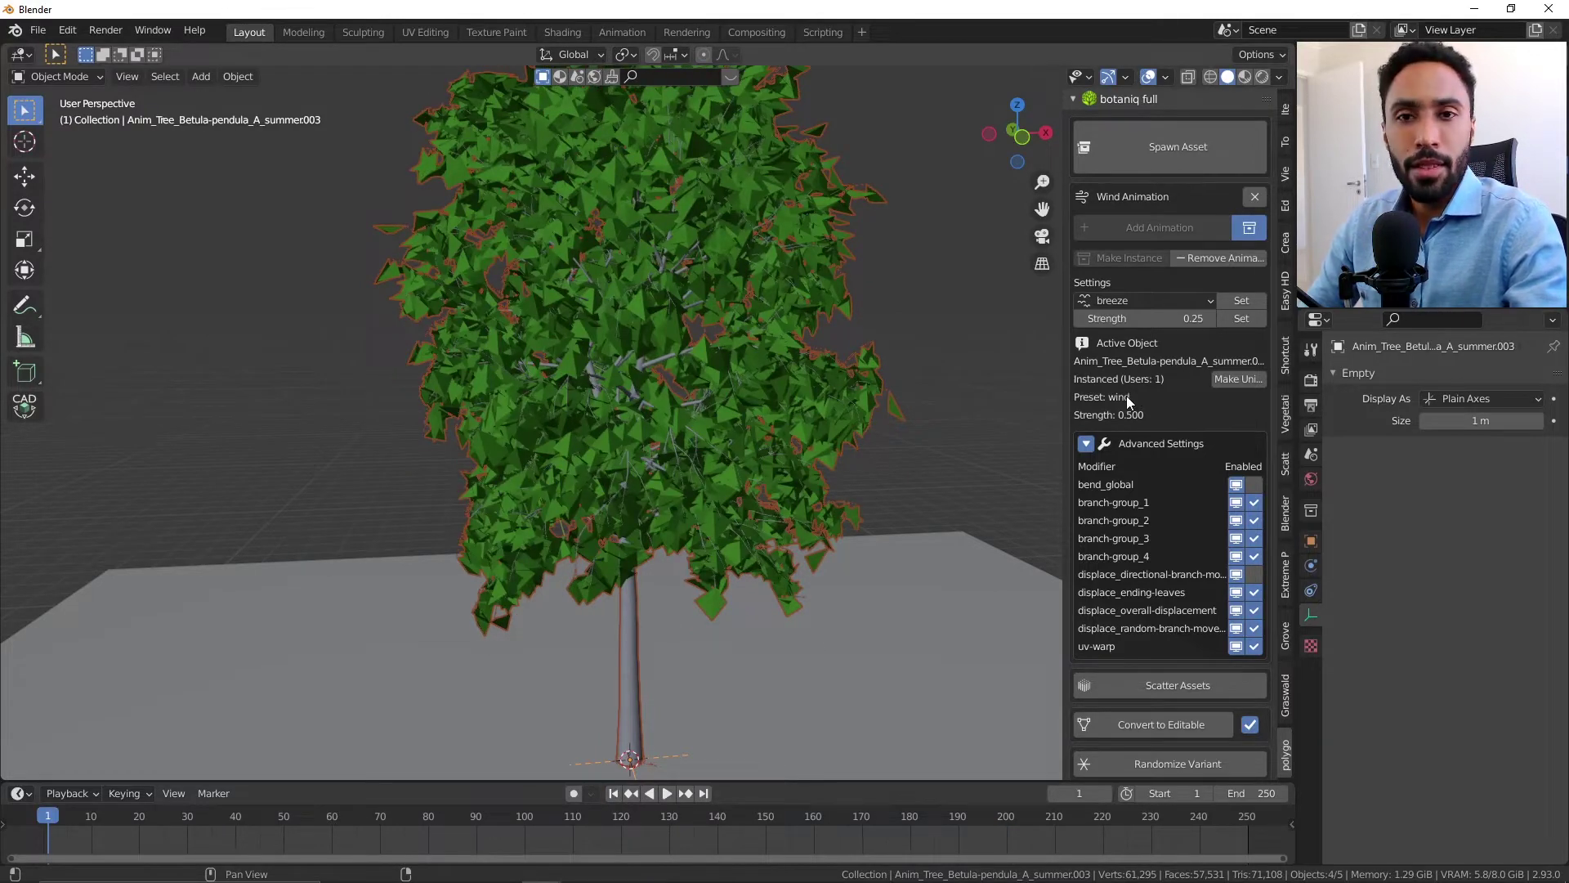
pyautogui.click(1135, 301)
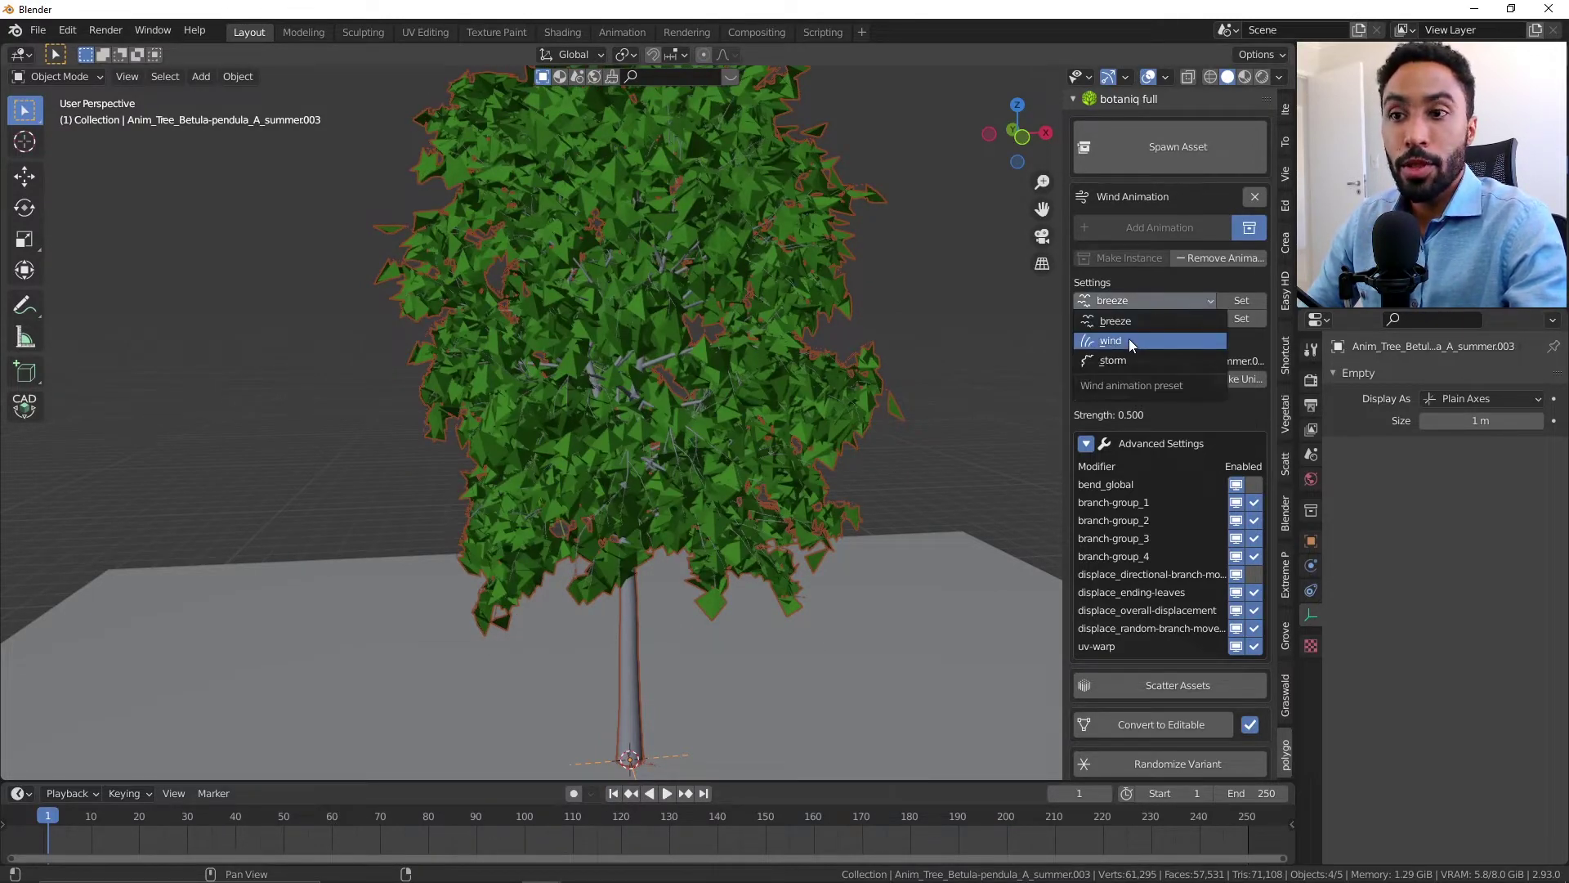
pyautogui.click(1128, 359)
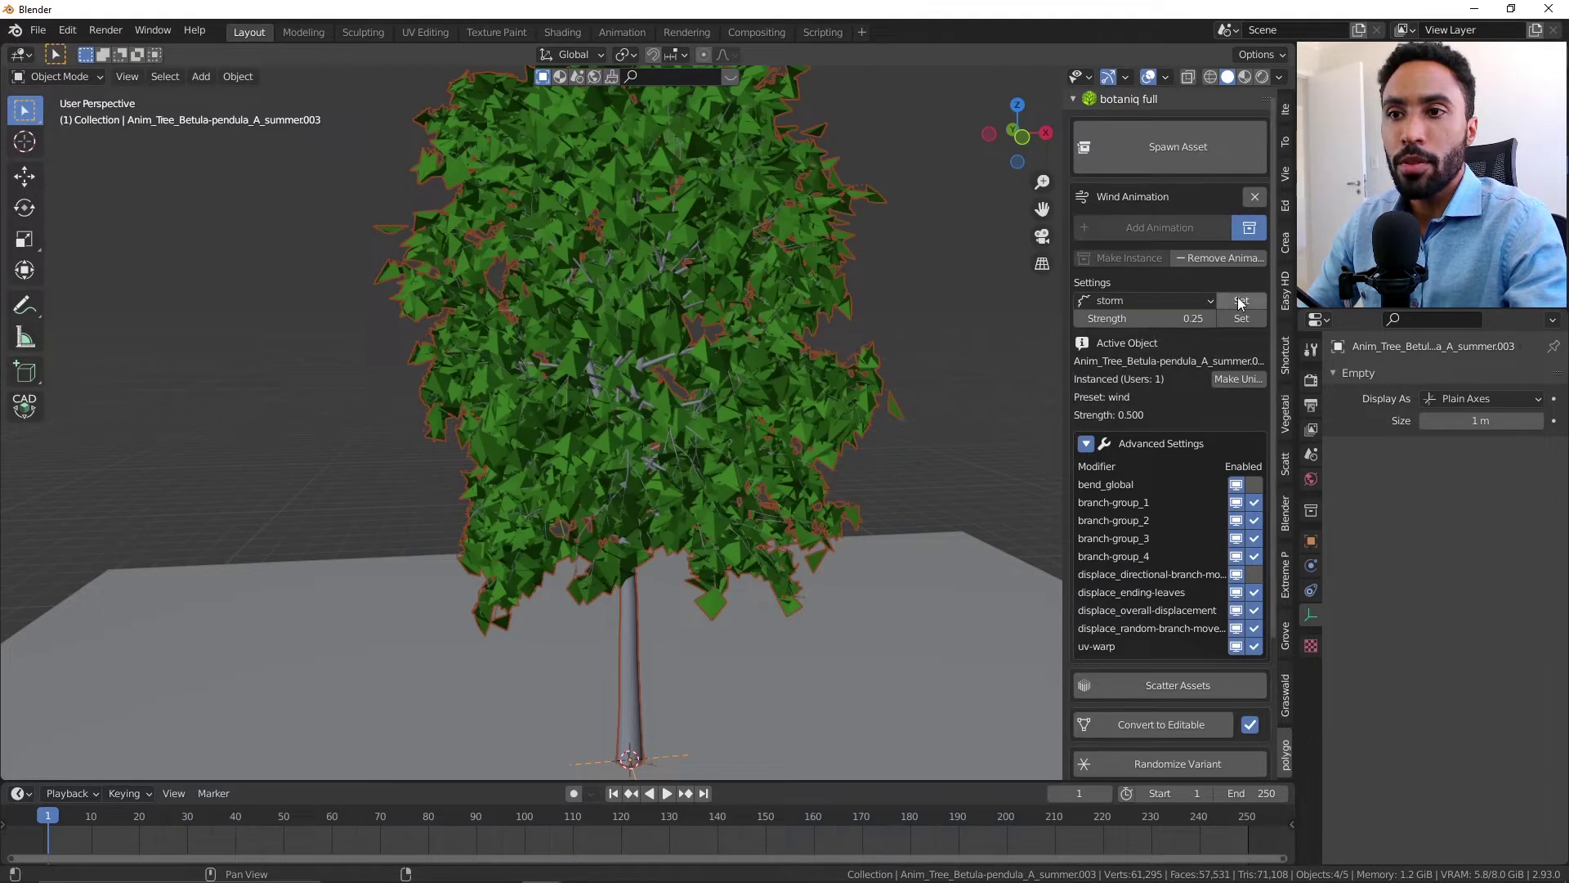
pyautogui.click(1241, 300)
pyautogui.click(1210, 319)
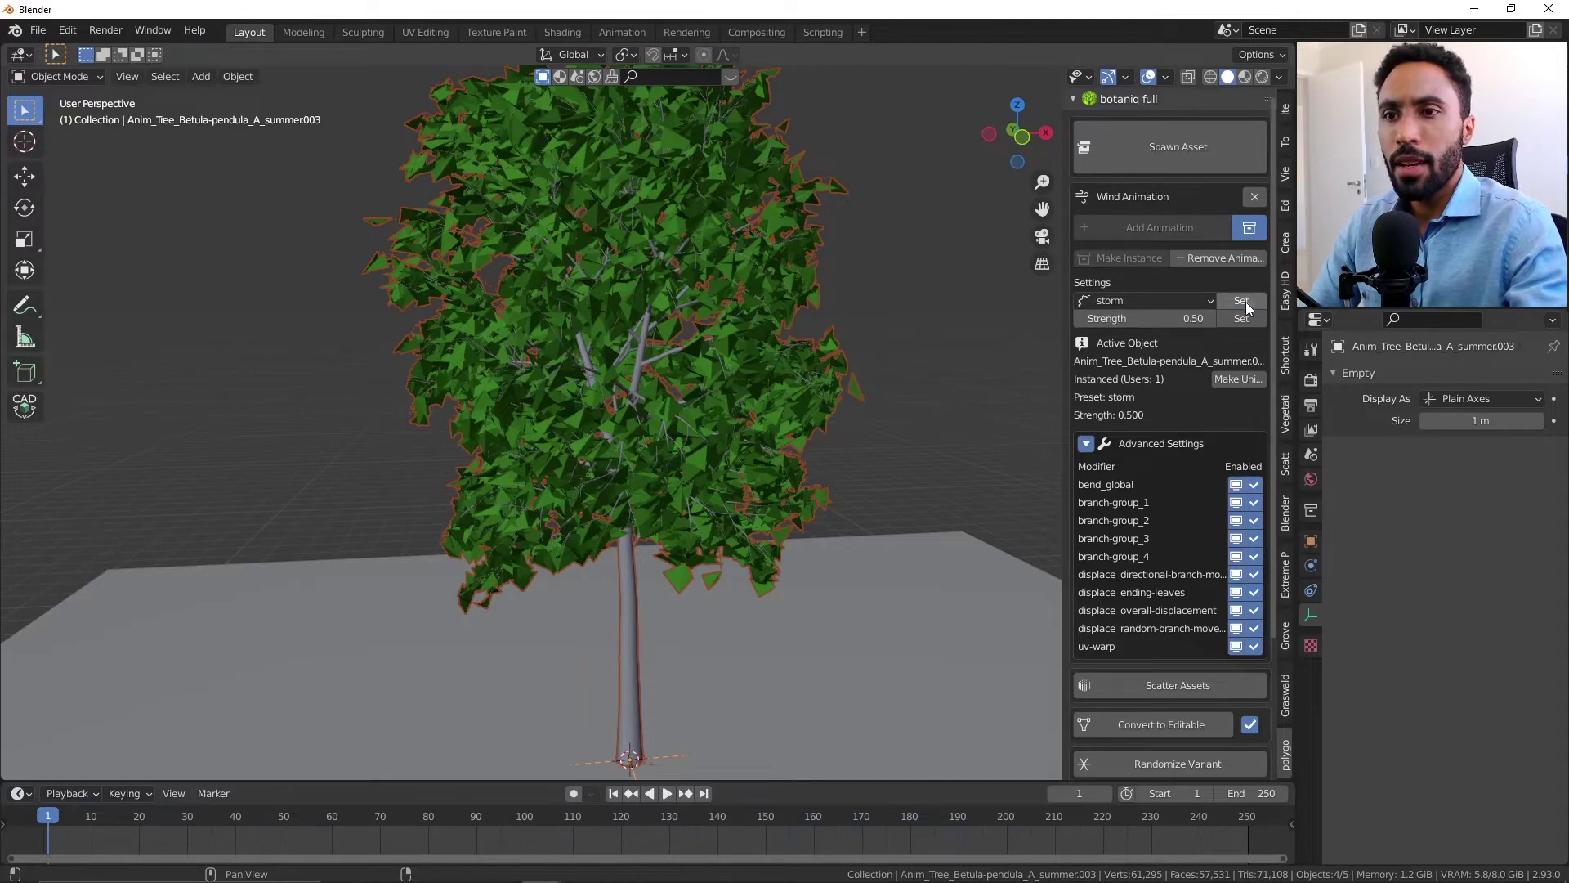
pyautogui.click(666, 793)
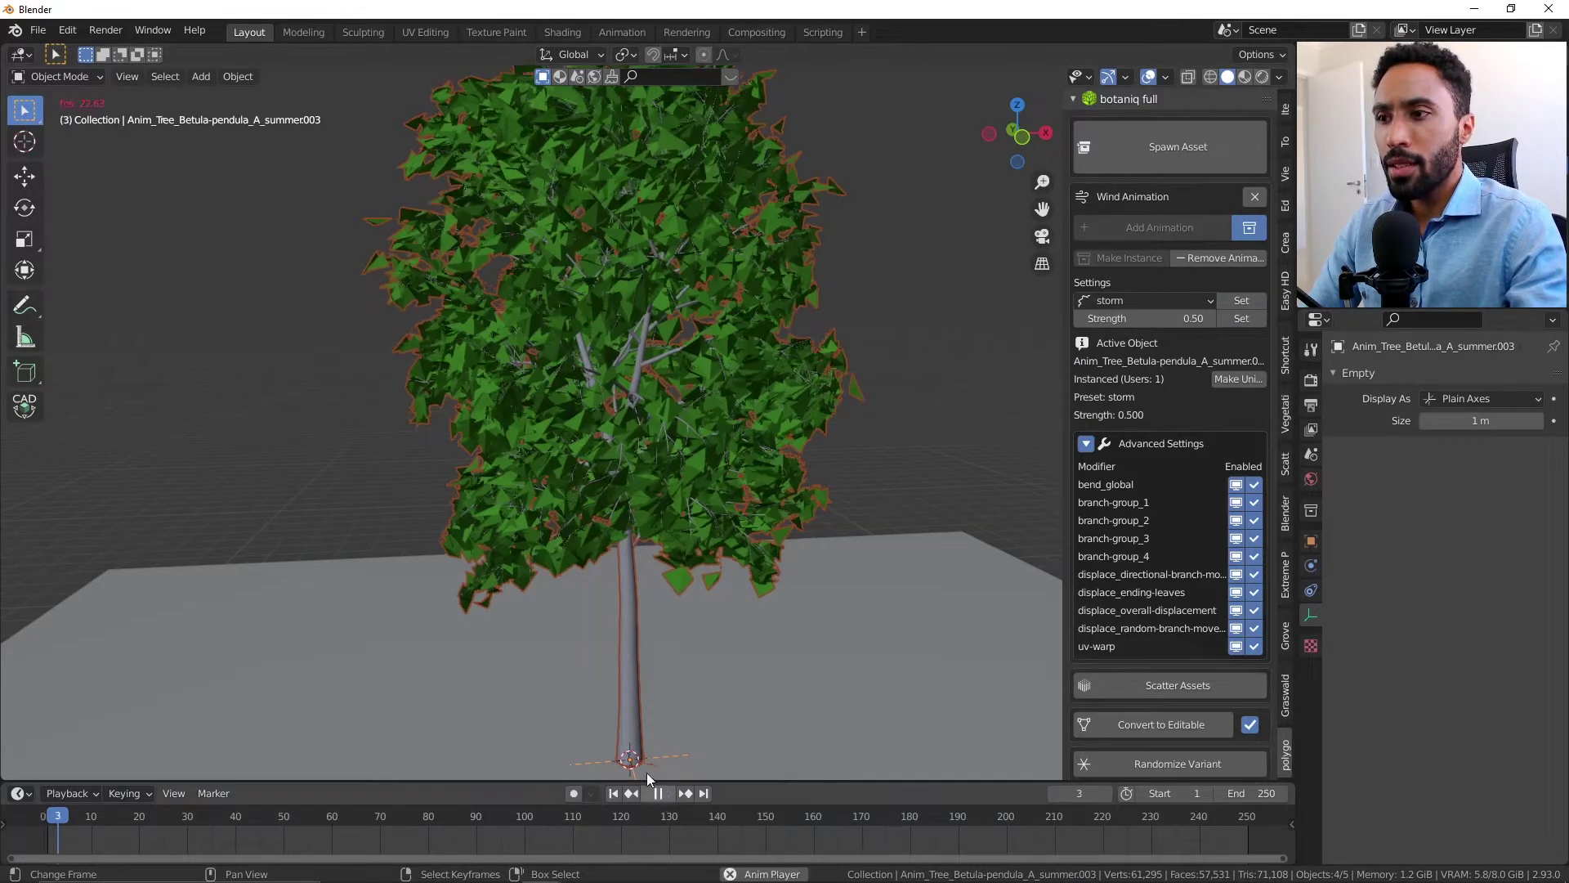
pyautogui.scroll(-3, 710, 512)
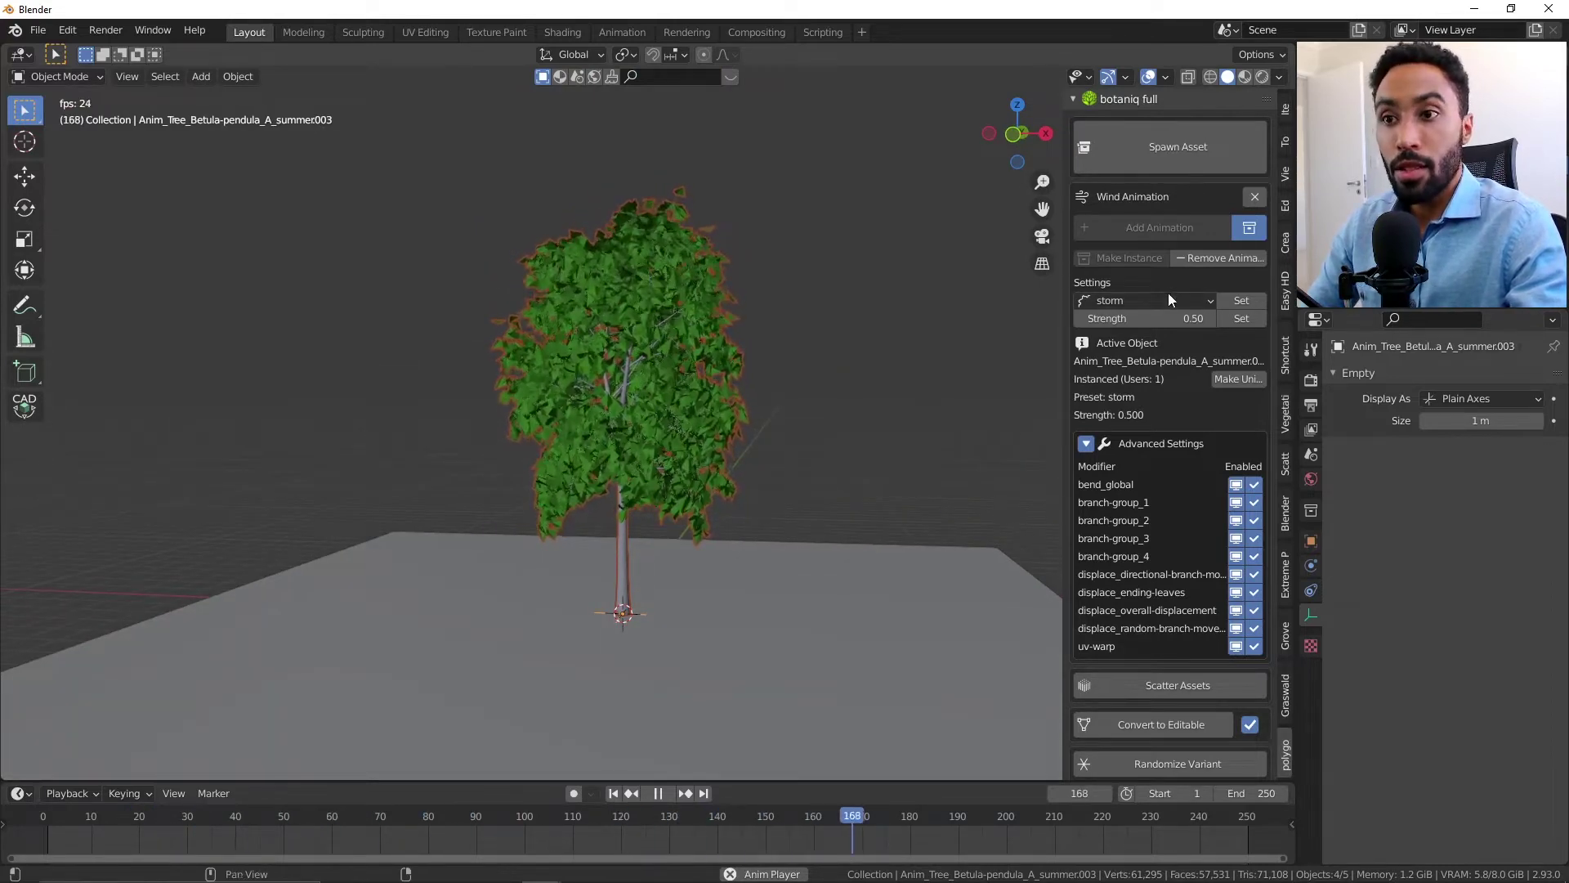
# Step: Apply the wind preset at strength 1.00 and preview the swaying birch from frame 1
pyautogui.click(658, 794)
pyautogui.click(1198, 300)
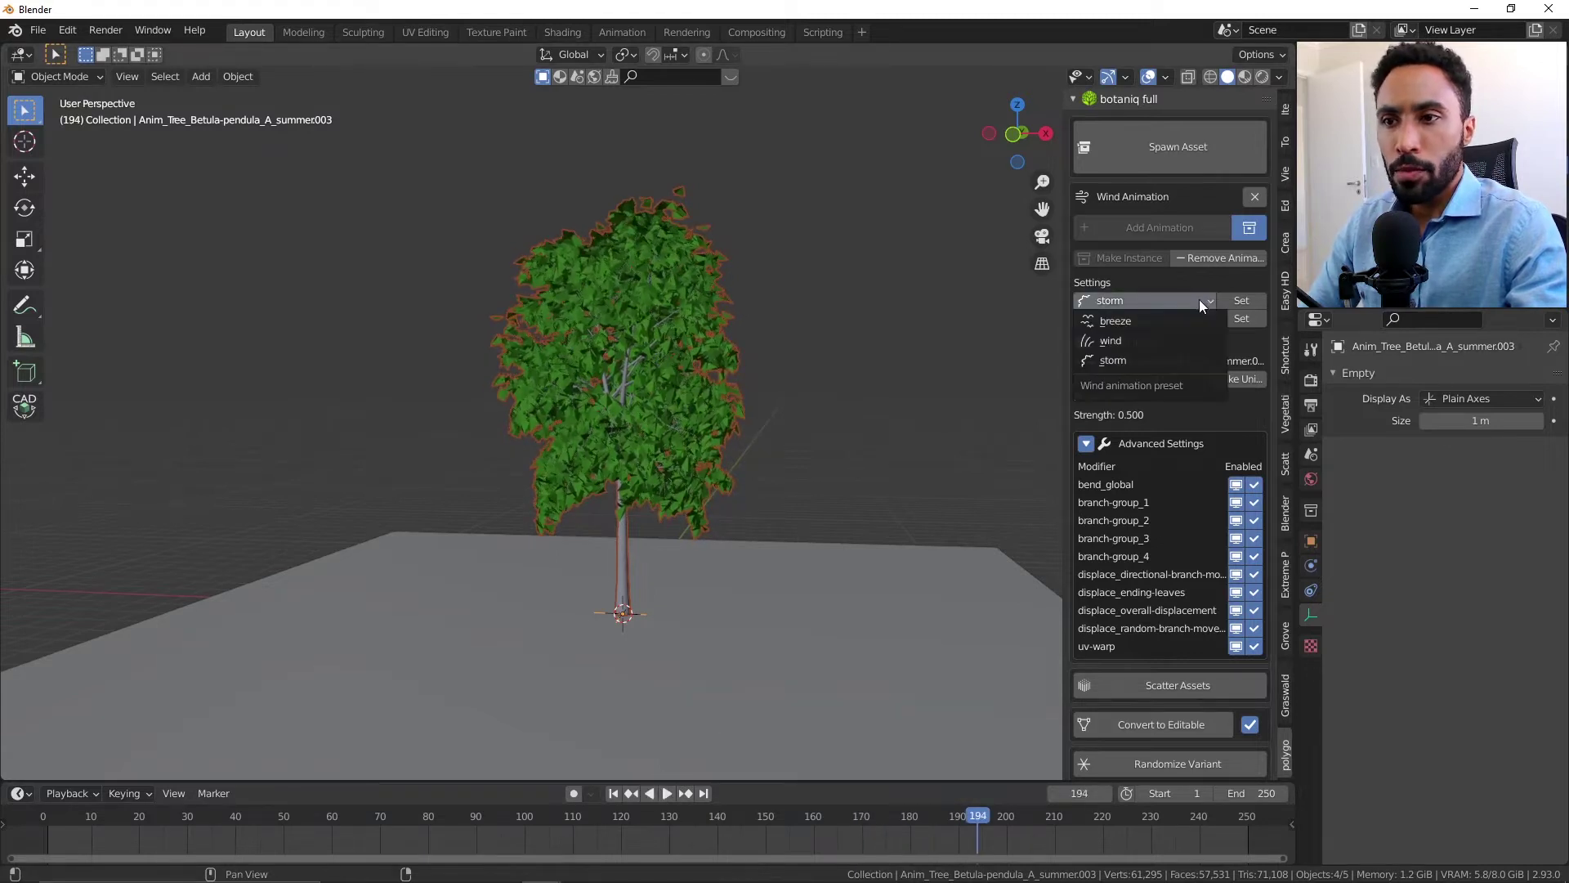
pyautogui.click(1134, 341)
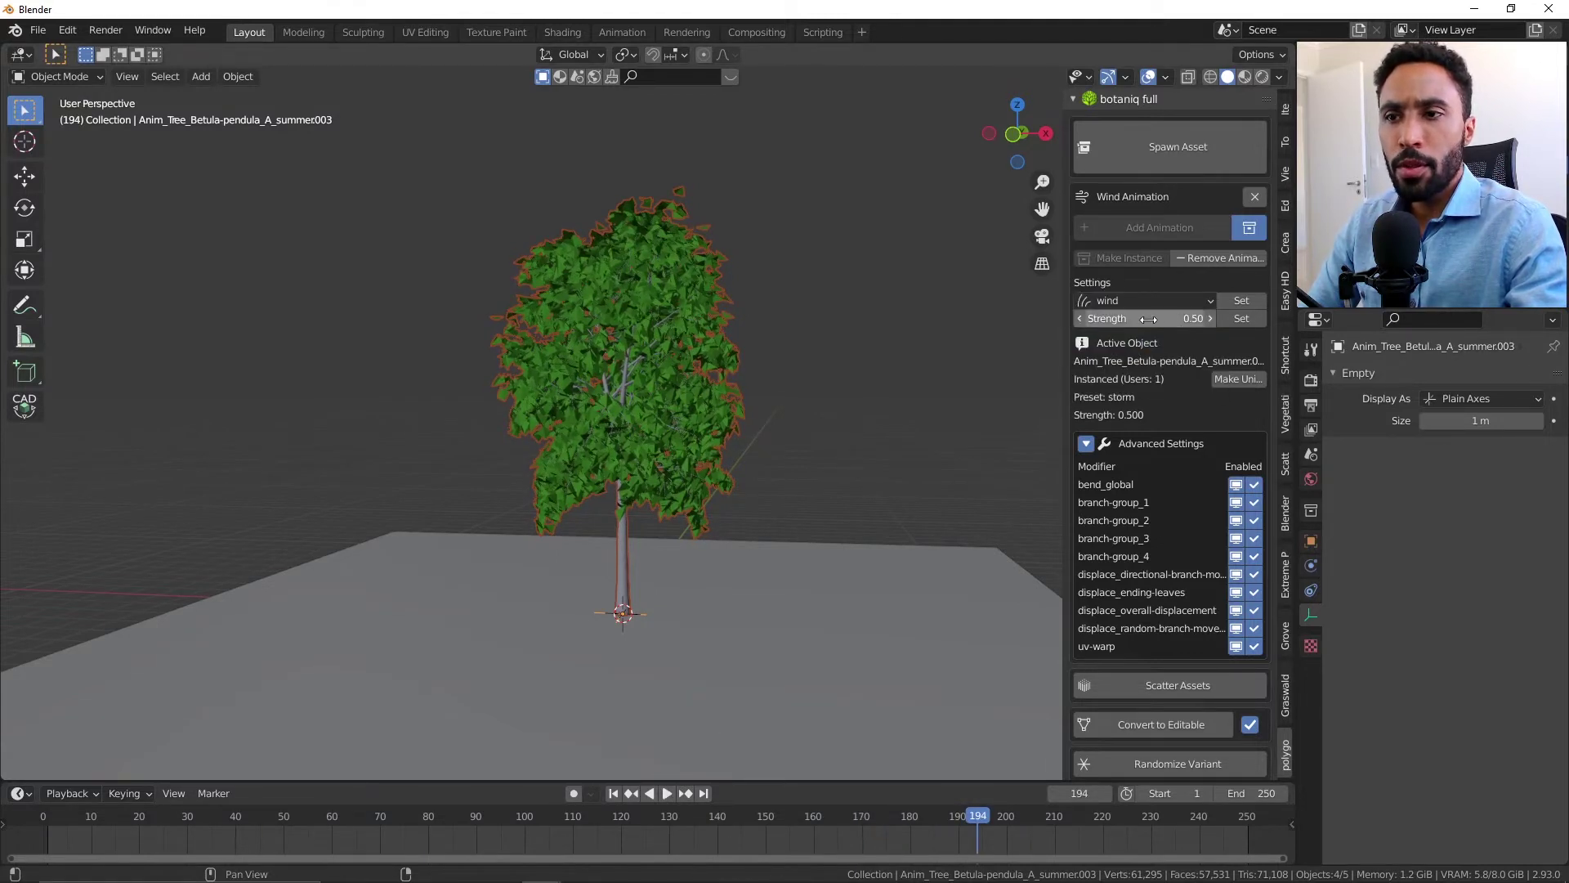
pyautogui.click(1169, 316)
pyautogui.write('1.')
pyautogui.press('Return')
pyautogui.click(1244, 300)
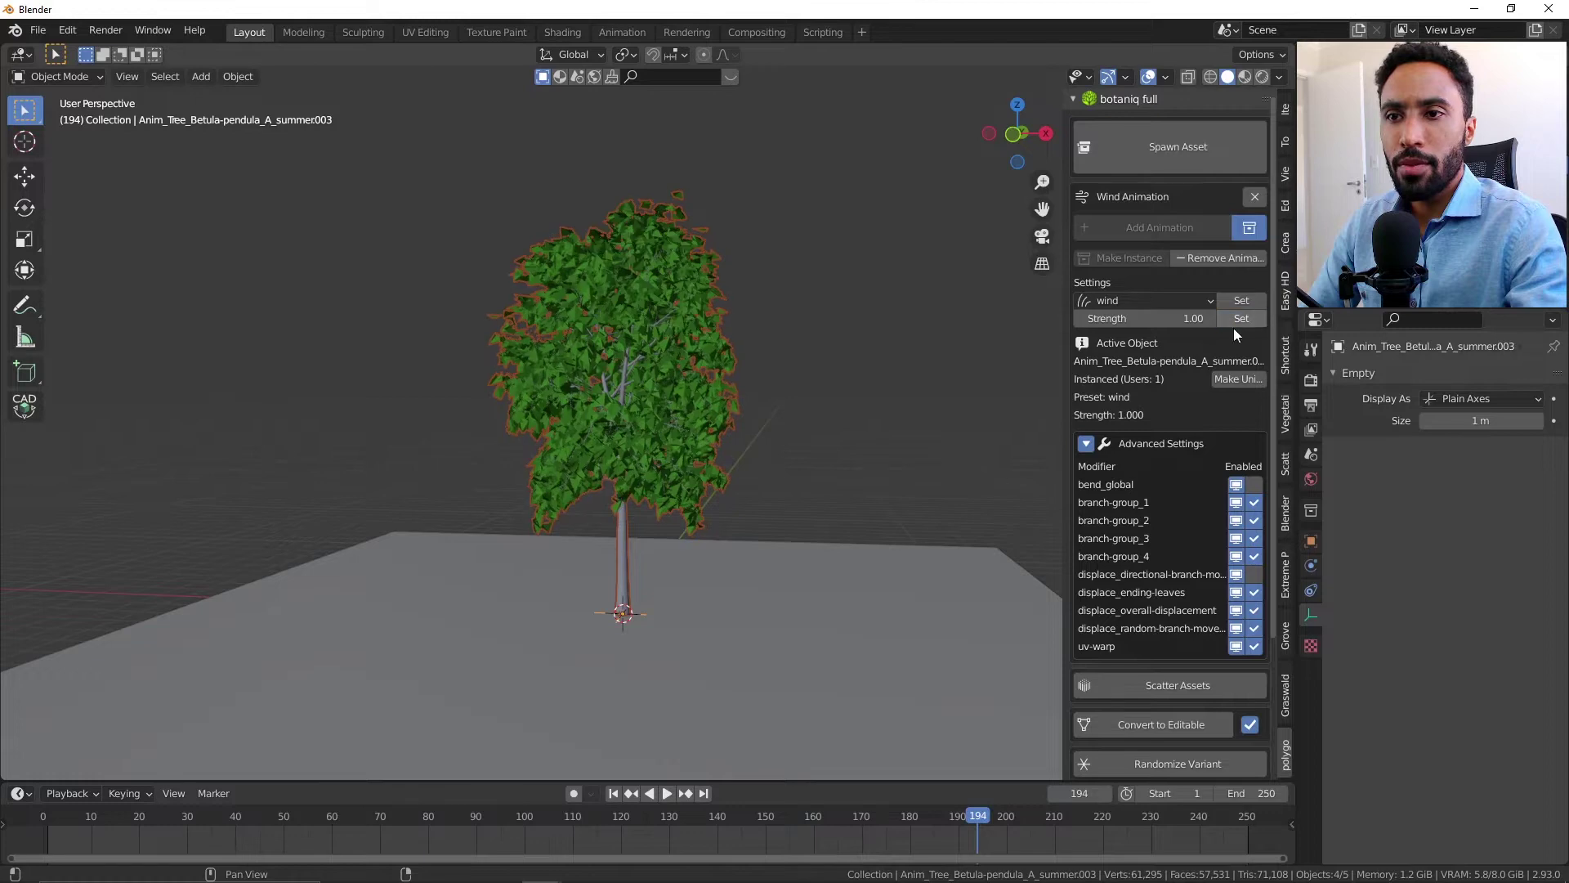
pyautogui.click(613, 794)
pyautogui.click(666, 794)
pyautogui.moveTo(634, 564); pyautogui.dragTo(726, 467, button='middle')
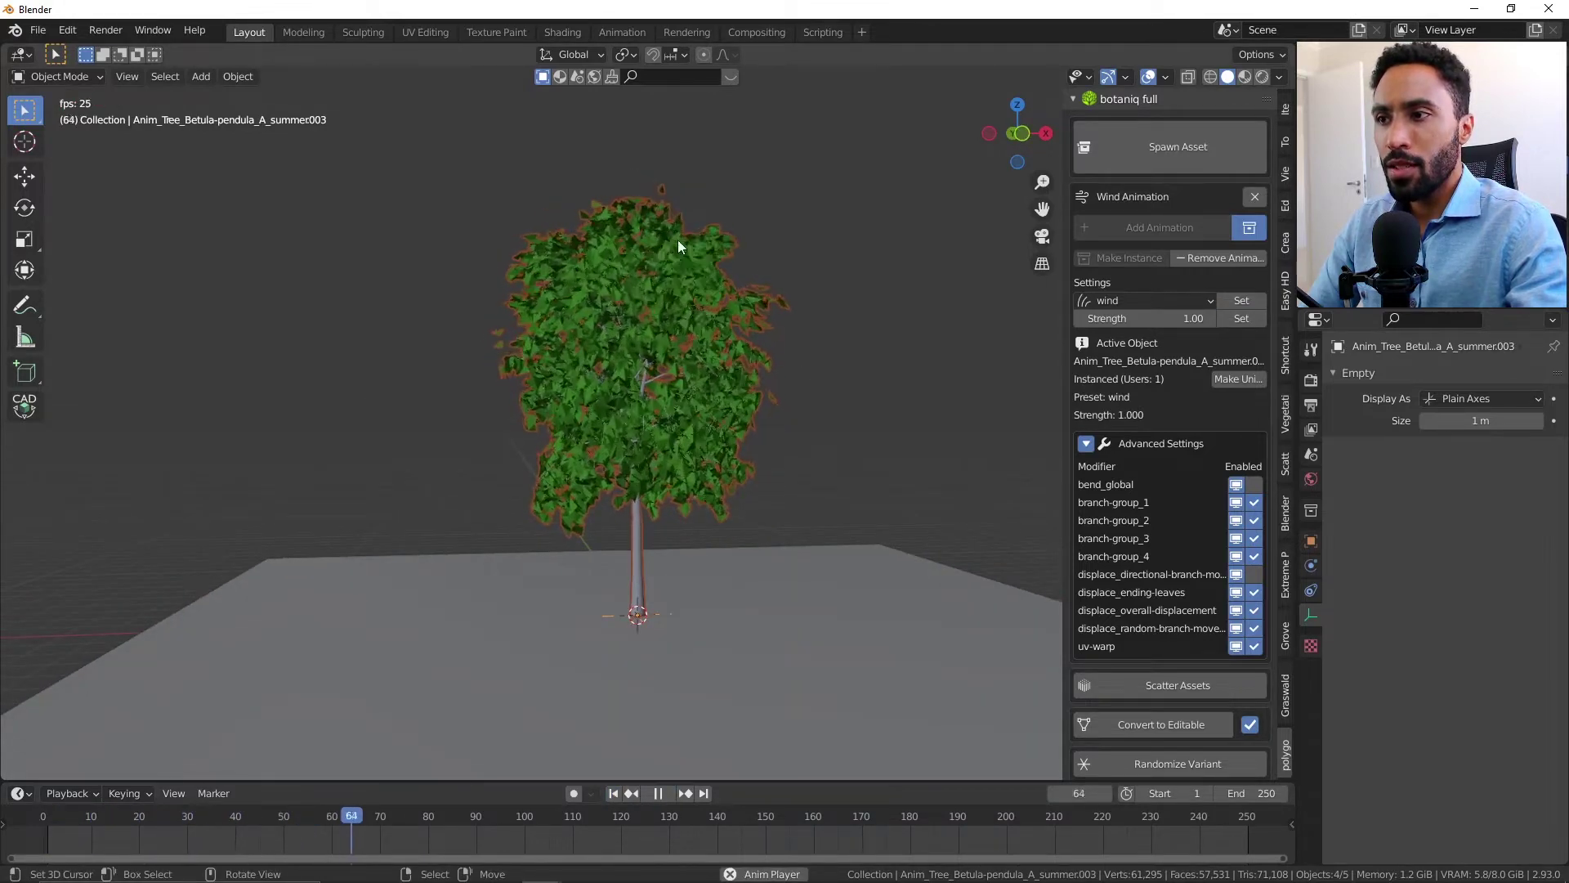
pyautogui.click(660, 792)
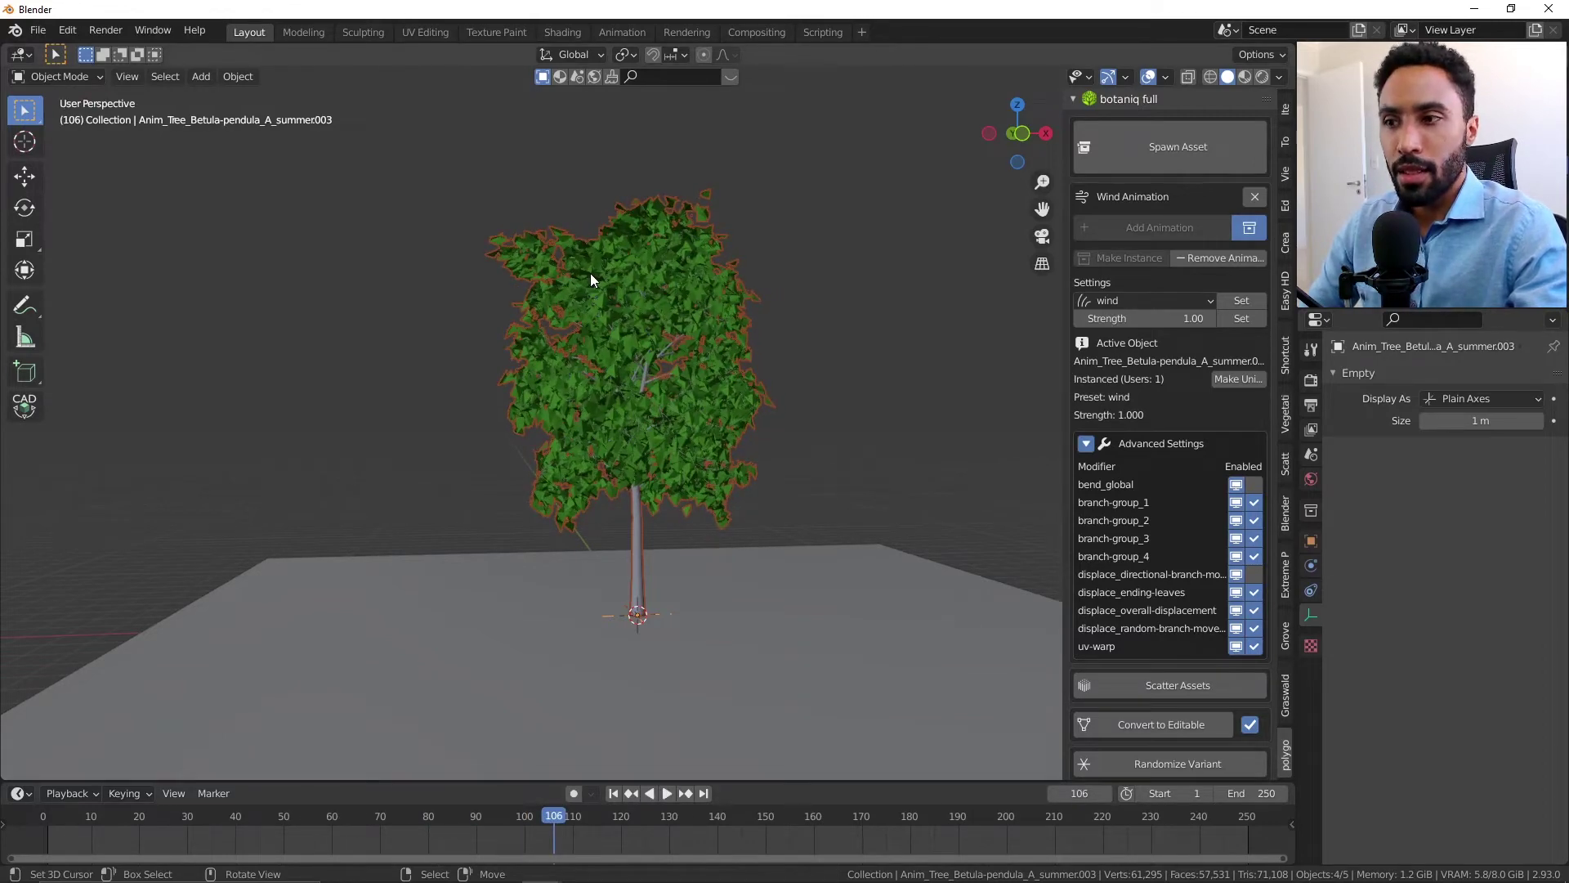
# Step: Bring the other Blender project forward and zoom out to see the plane
pyautogui.hotkey('alt', 'Tab')
pyautogui.click(618, 438)
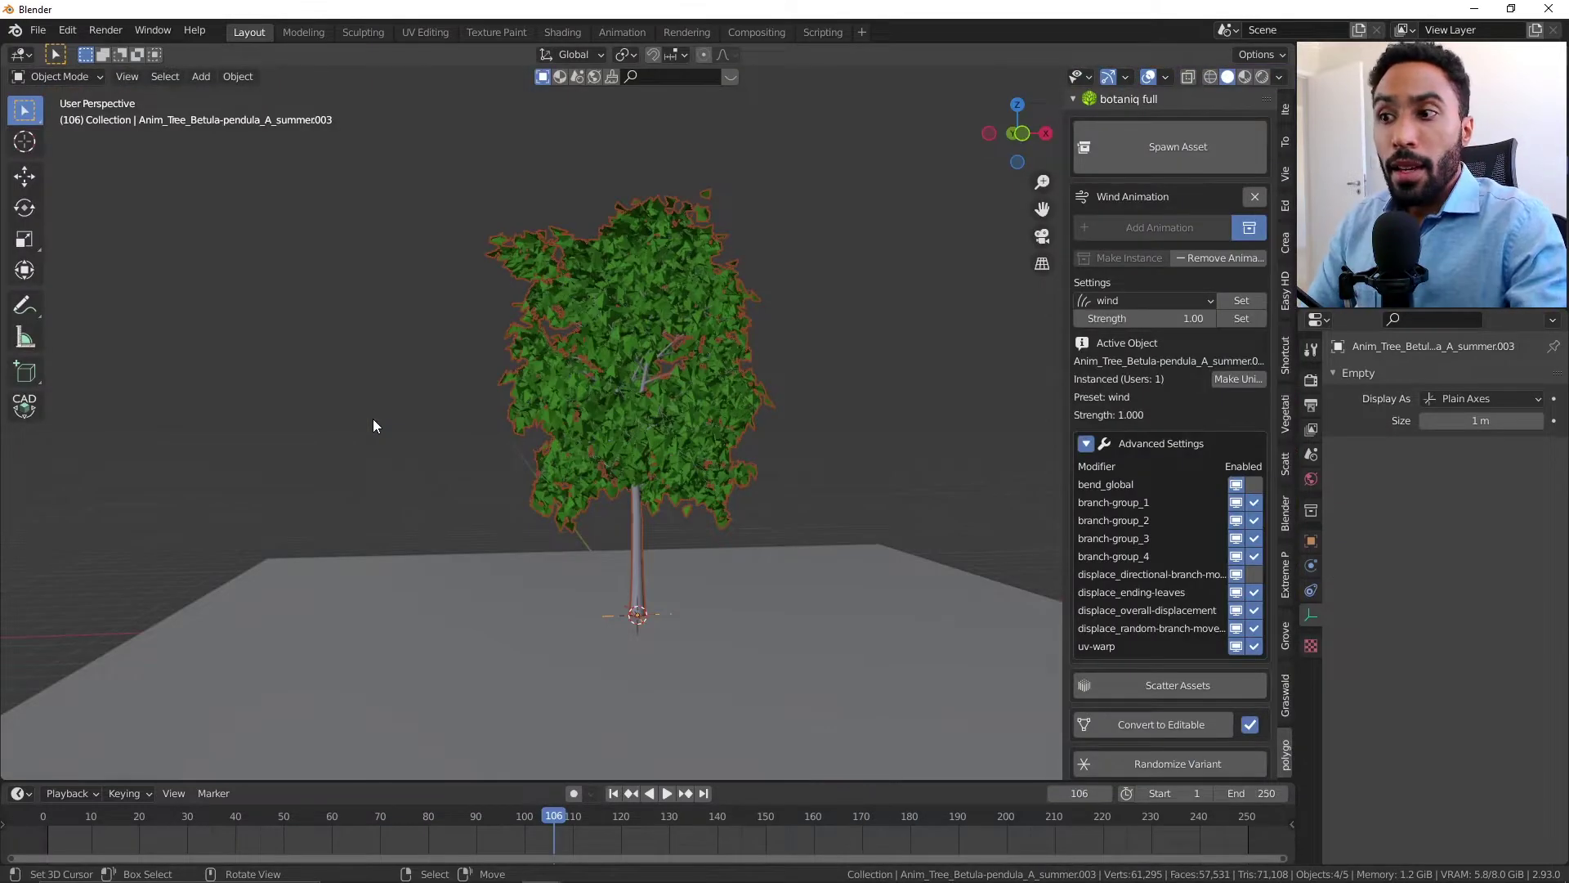
pyautogui.moveTo(372, 425); pyautogui.dragTo(639, 443, button='middle')
# Step: Delete the birch, spawn Birch (A) and move it along the X axis
pyautogui.press('Delete')
pyautogui.click(1160, 154)
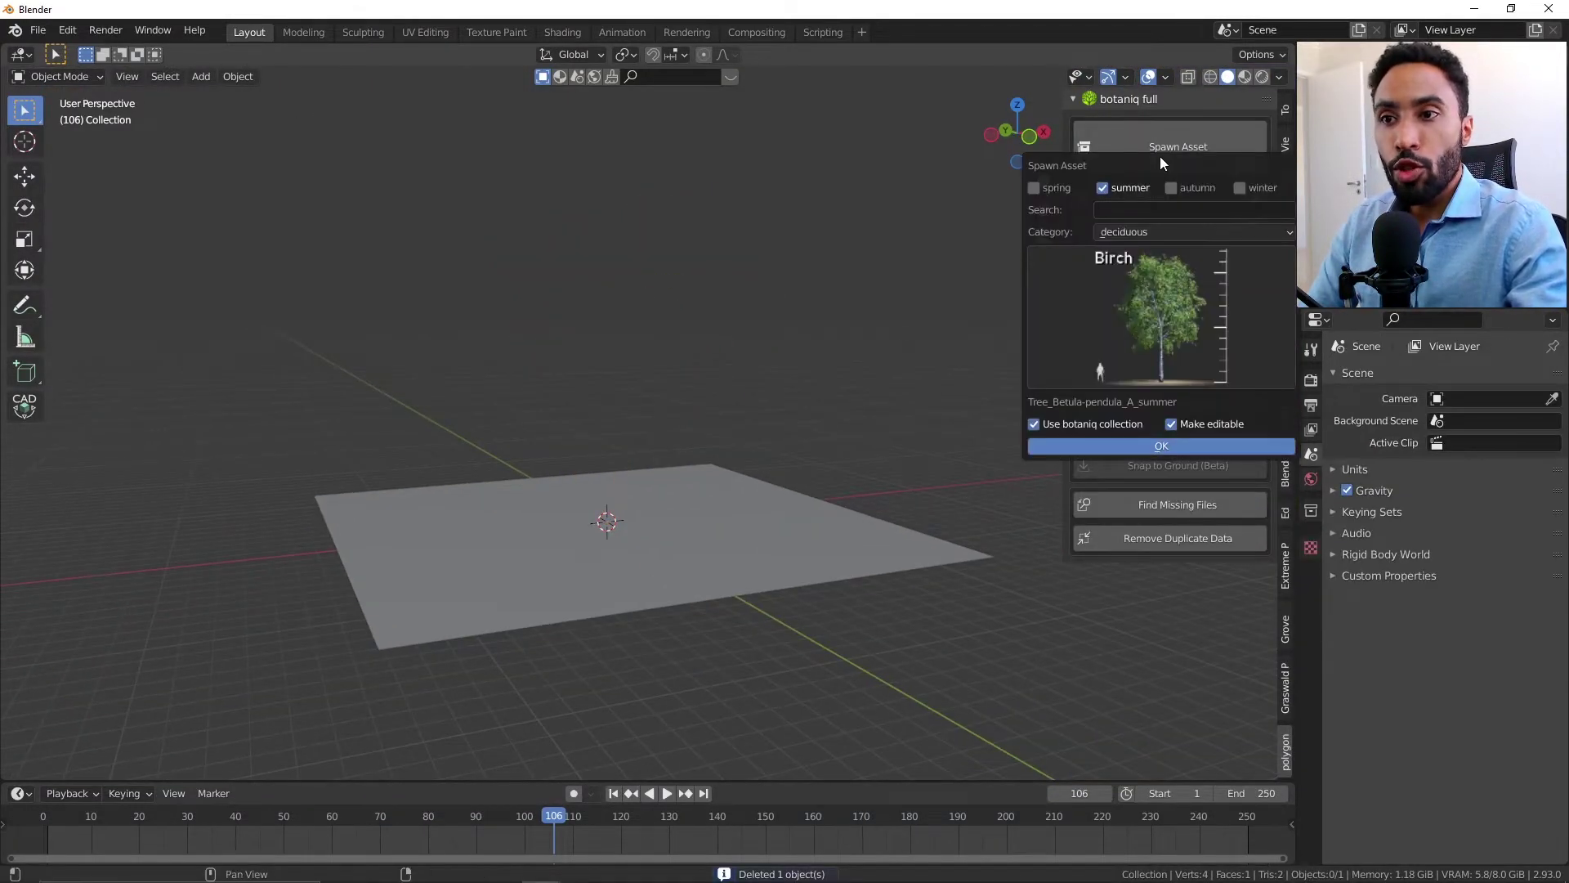
pyautogui.click(1173, 326)
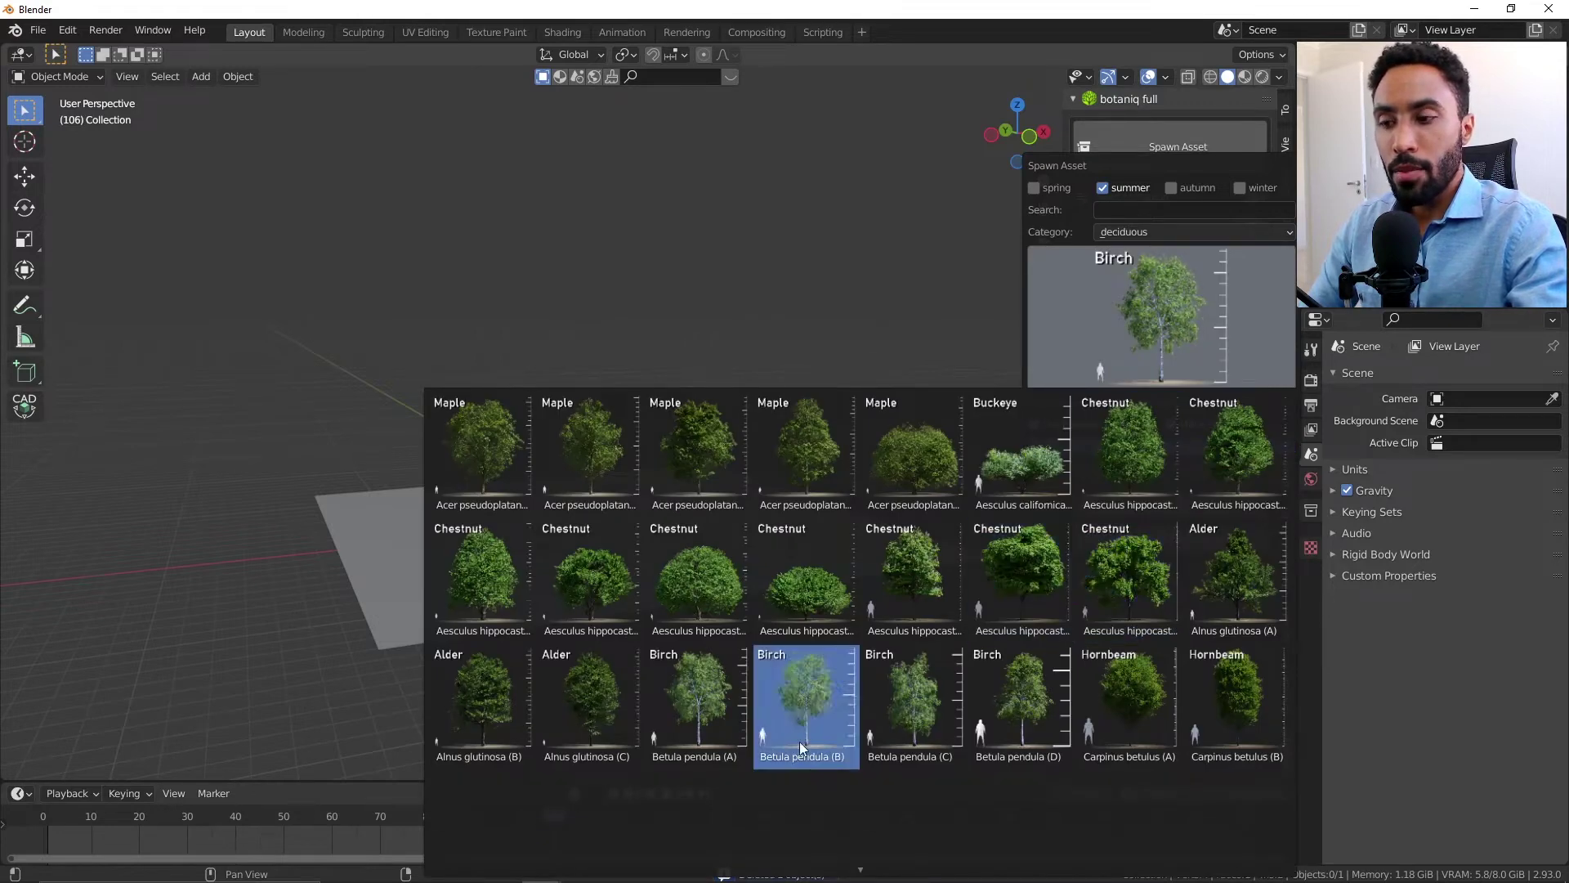
pyautogui.click(730, 732)
pyautogui.click(1131, 443)
pyautogui.press('g')
pyautogui.press('x')
pyautogui.click(583, 480)
# Step: Spawn Birch (B) beside the first along X, then spawn Birch (C)
pyautogui.click(1177, 151)
pyautogui.click(1165, 312)
pyautogui.click(841, 711)
pyautogui.click(1177, 450)
pyautogui.press('g')
pyautogui.press('x')
pyautogui.press('Return')
pyautogui.click(1193, 151)
pyautogui.click(1209, 319)
pyautogui.click(1048, 707)
pyautogui.click(1263, 445)
# Step: Box-select all three birches, add wind animation to them, then deselect
pyautogui.scroll(4, 638, 408)
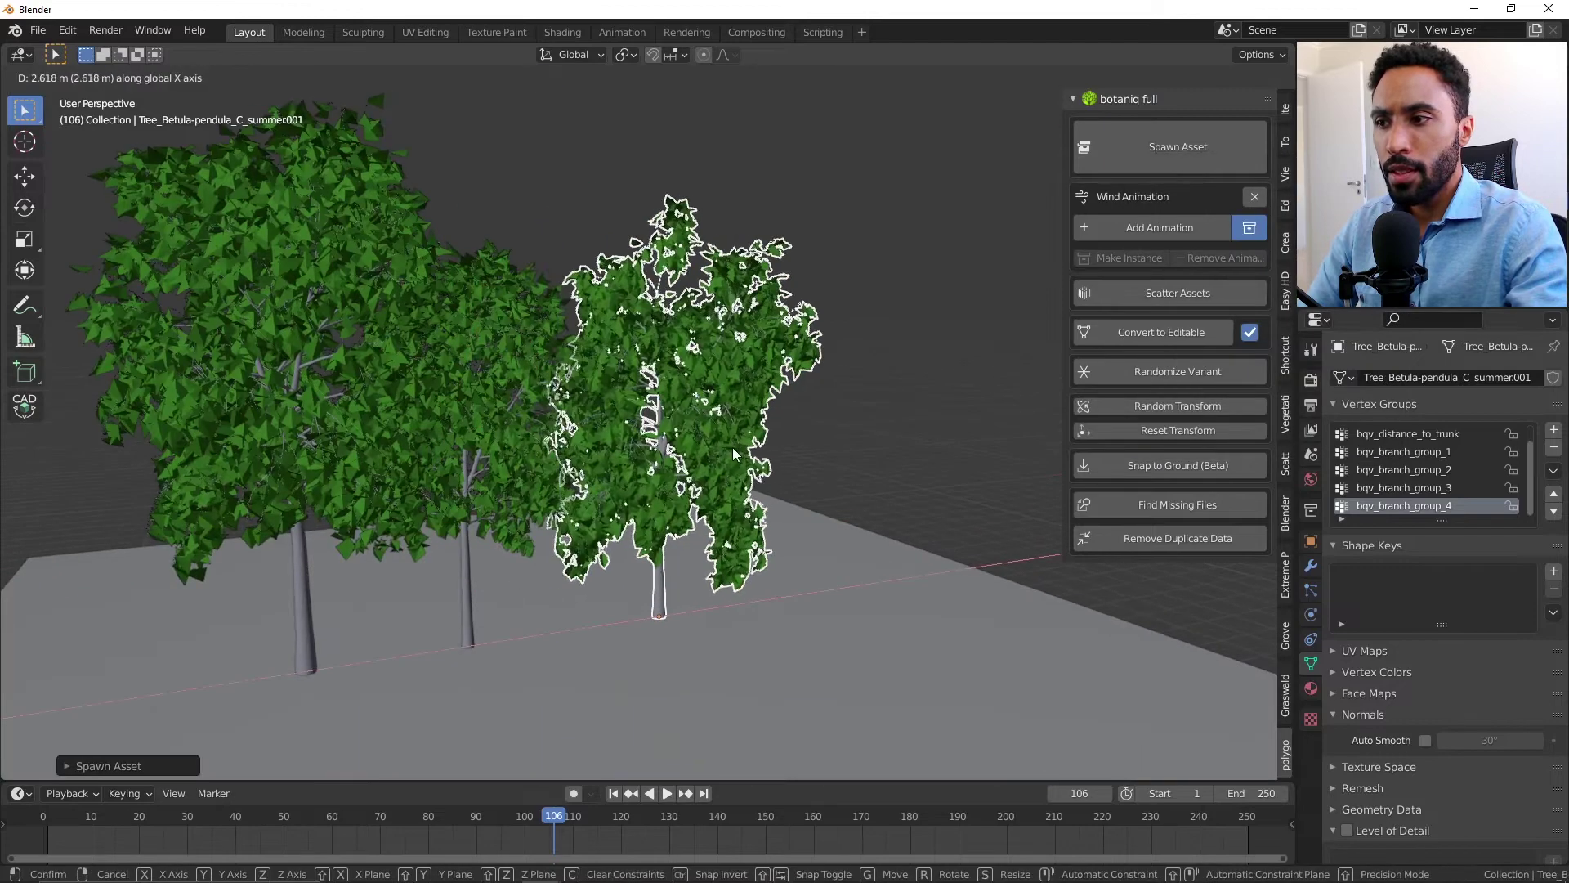
pyautogui.click(506, 470)
pyautogui.scroll(-4, 507, 471)
pyautogui.moveTo(814, 374); pyautogui.dragTo(361, 252)
pyautogui.click(1136, 228)
pyautogui.scroll(5, 606, 444)
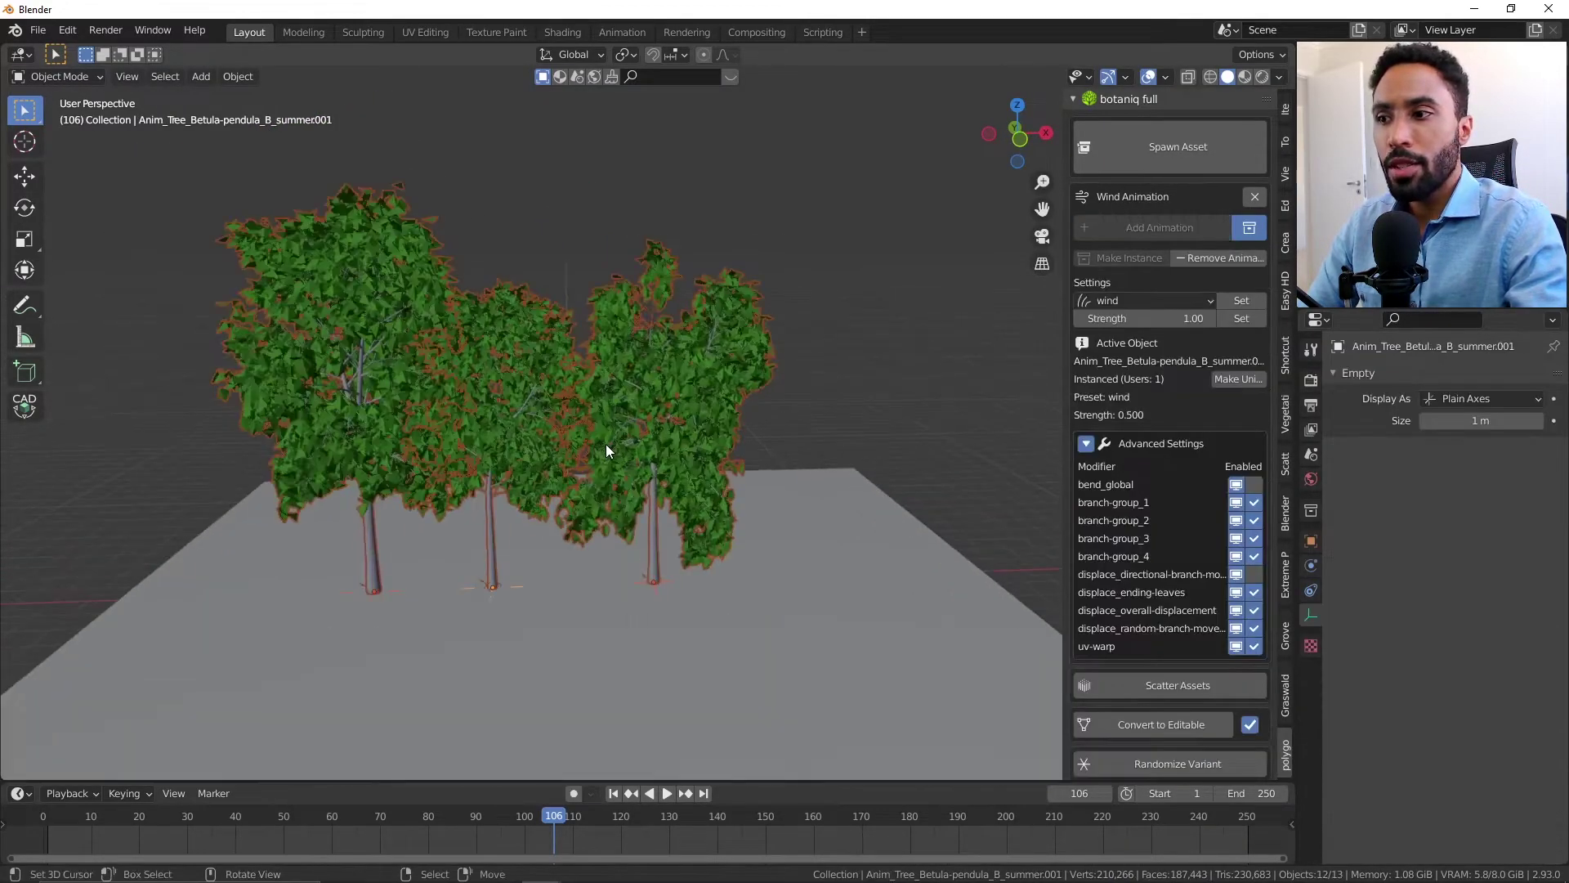
pyautogui.scroll(3, 742, 468)
pyautogui.hotkey('alt', 'a')
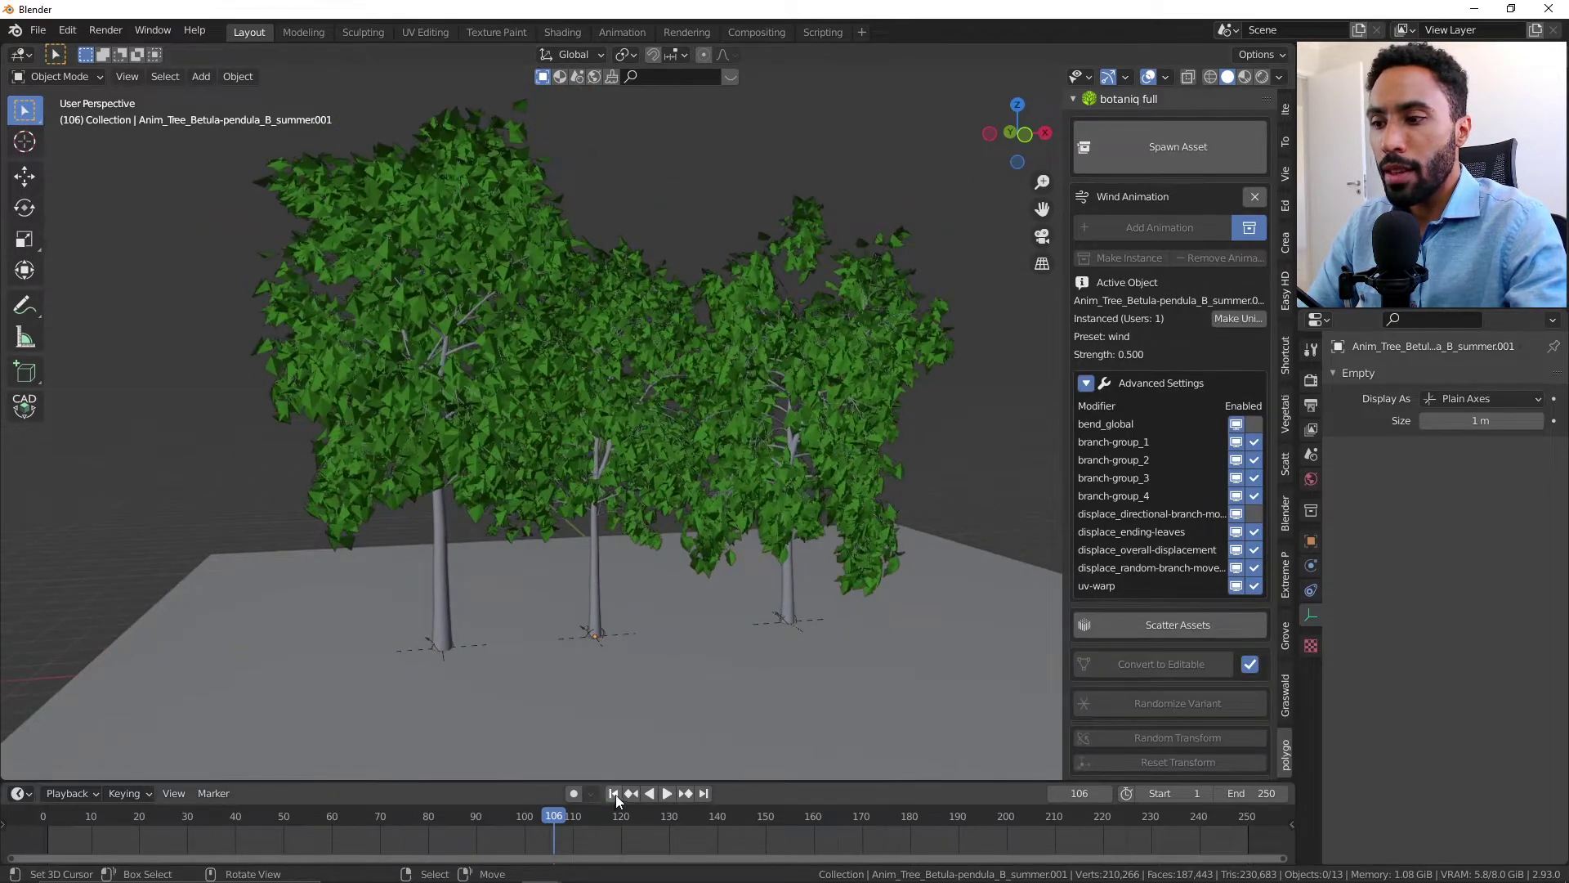
# Step: Play the wind animation from frame 1 and orbit around the swaying trees
pyautogui.click(614, 792)
pyautogui.press('space')
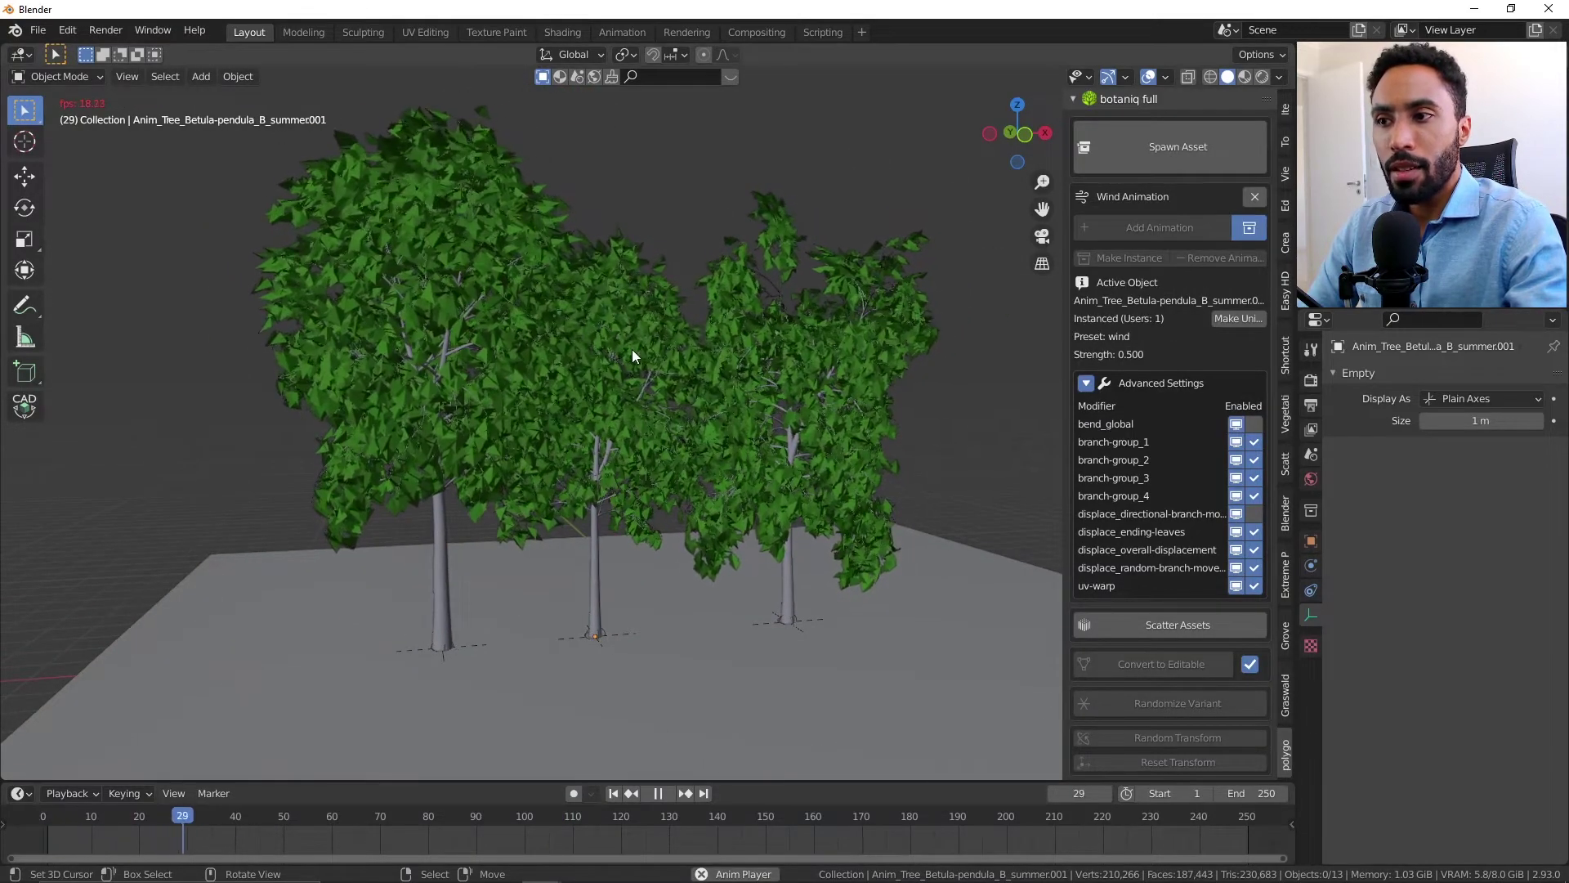
pyautogui.moveTo(531, 425); pyautogui.dragTo(580, 458, button='middle')
# Step: Select the birches and make two Alt+D linked copies placed to the left
pyautogui.click(658, 793)
pyautogui.scroll(-3, 721, 508)
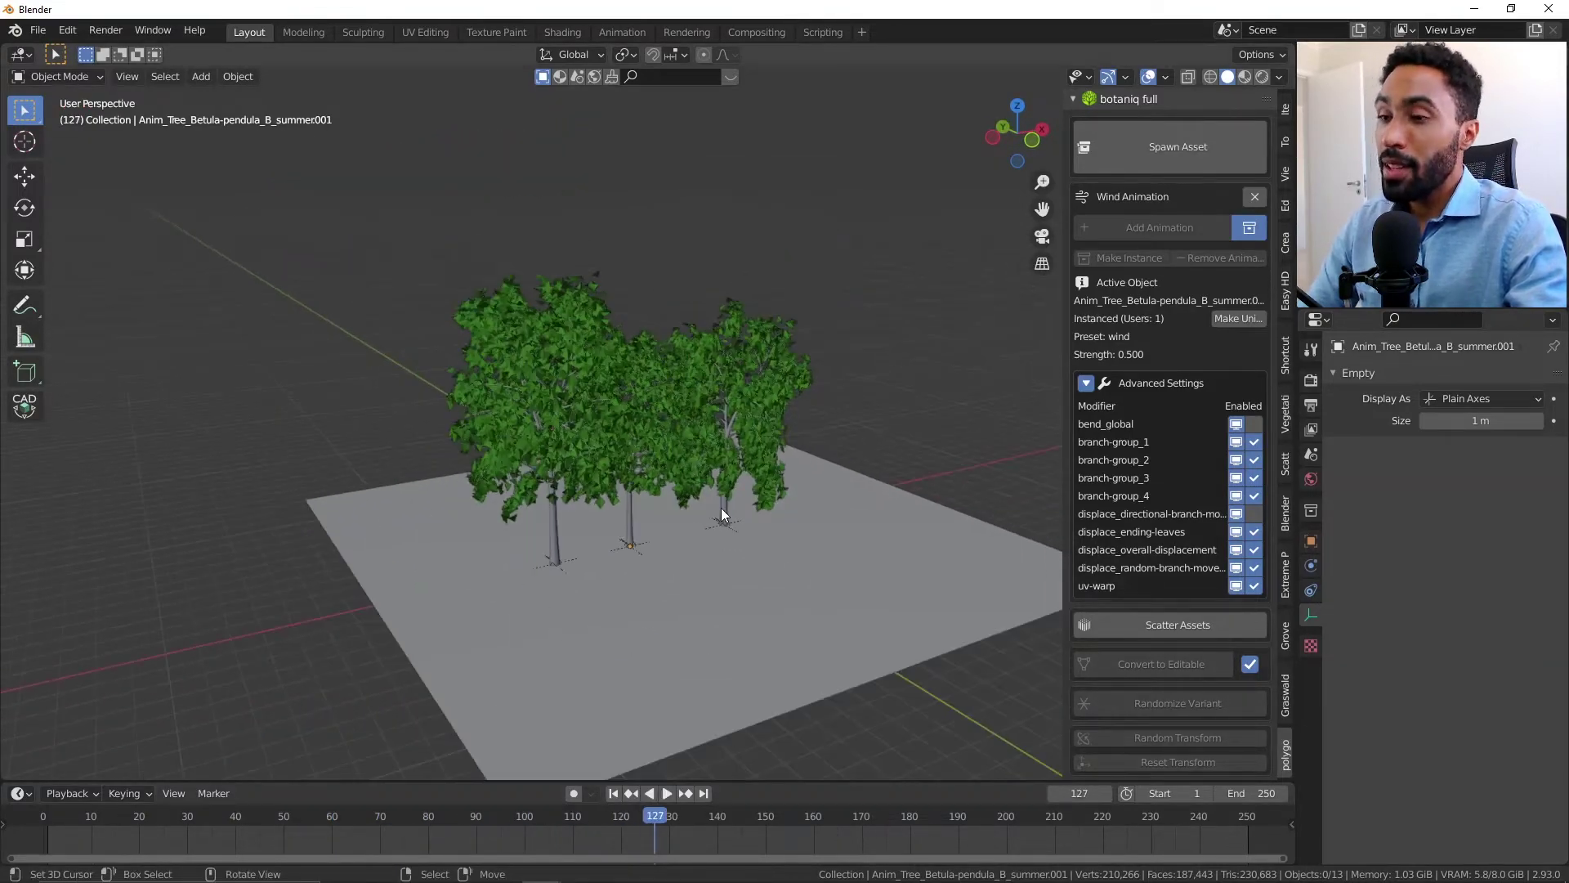
pyautogui.moveTo(721, 514); pyautogui.dragTo(812, 454, button='middle')
pyautogui.moveTo(853, 420); pyautogui.dragTo(484, 293)
pyautogui.moveTo(484, 293); pyautogui.dragTo(694, 502, button='middle')
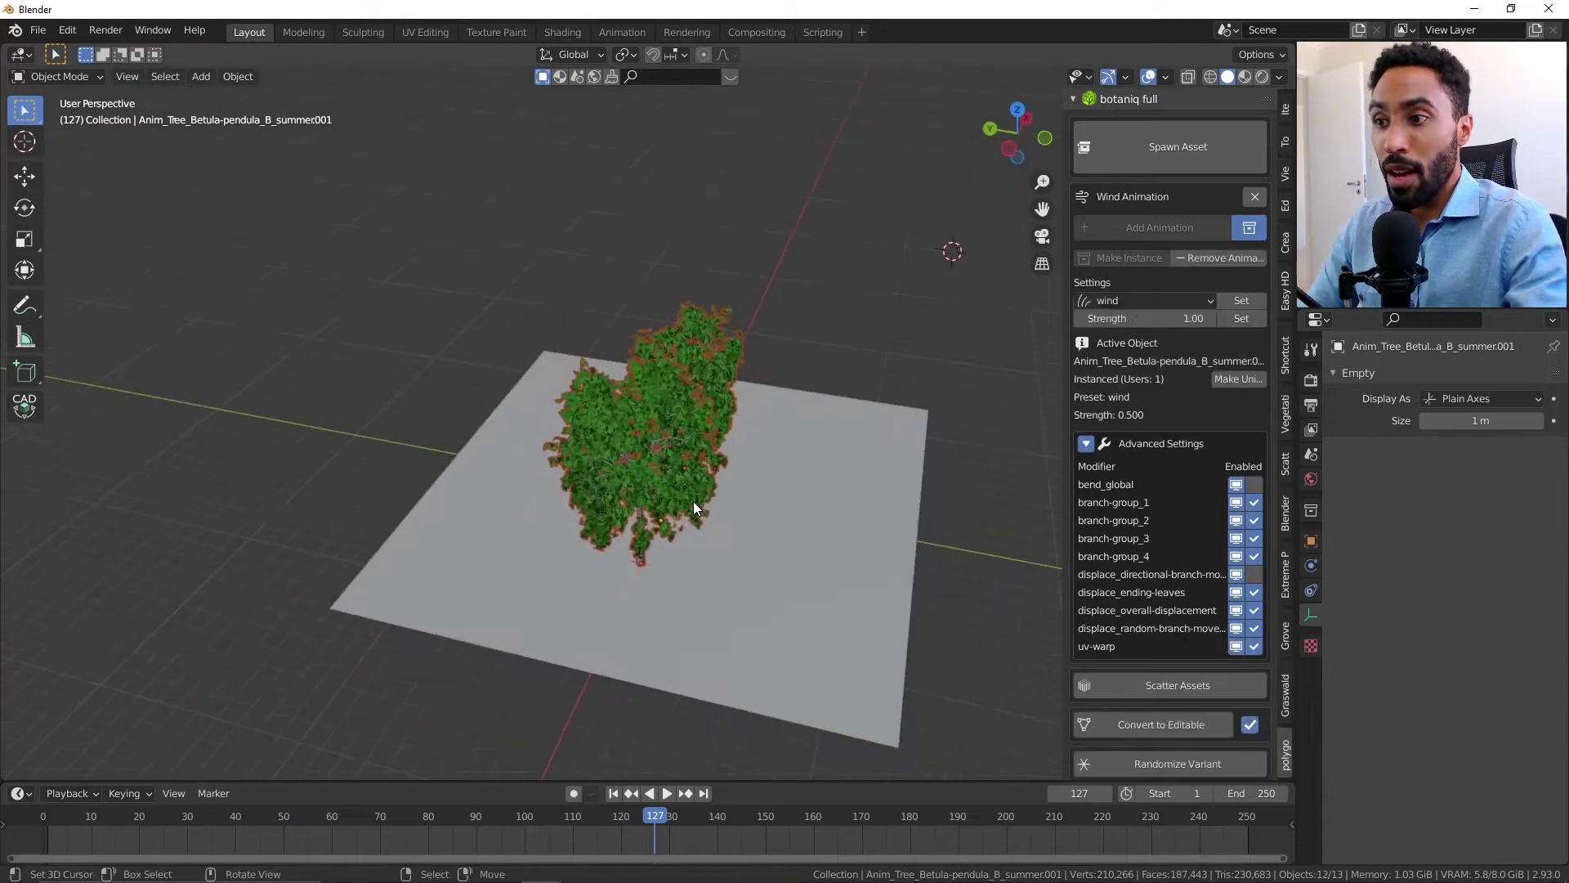
pyautogui.hotkey('alt', 'd')
pyautogui.click(495, 485)
pyautogui.hotkey('alt', 'd')
pyautogui.click(464, 478)
# Step: Deselect the trees and play the animation from the first frame
pyautogui.moveTo(464, 478); pyautogui.dragTo(699, 766, button='middle')
pyautogui.hotkey('alt', 'a')
pyautogui.click(613, 794)
pyautogui.click(666, 793)
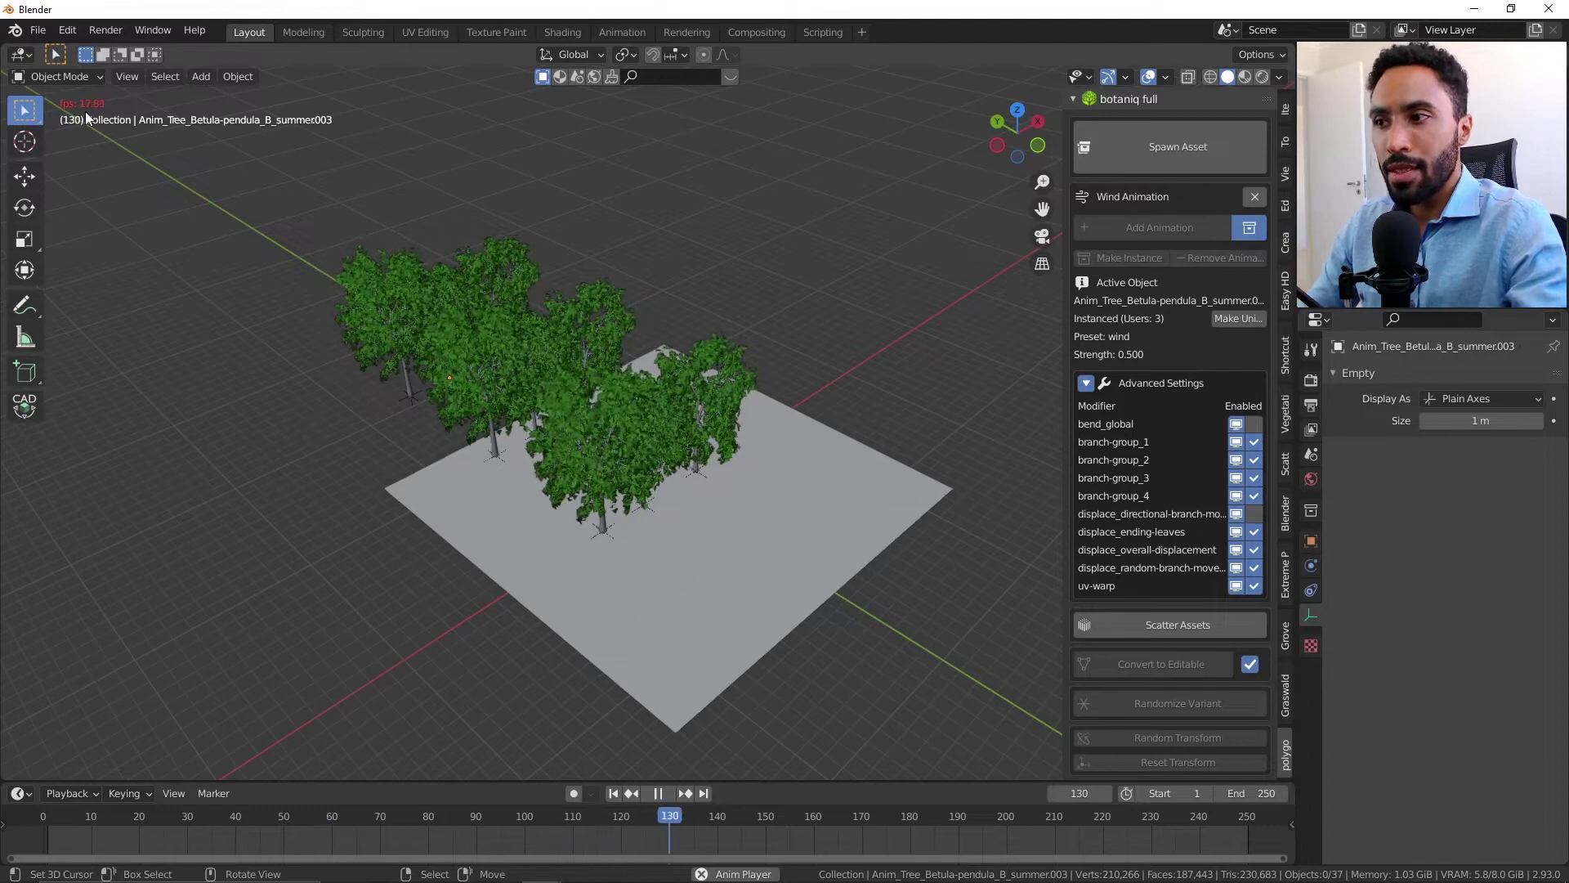
pyautogui.moveTo(538, 223); pyautogui.dragTo(466, 262, button='middle')
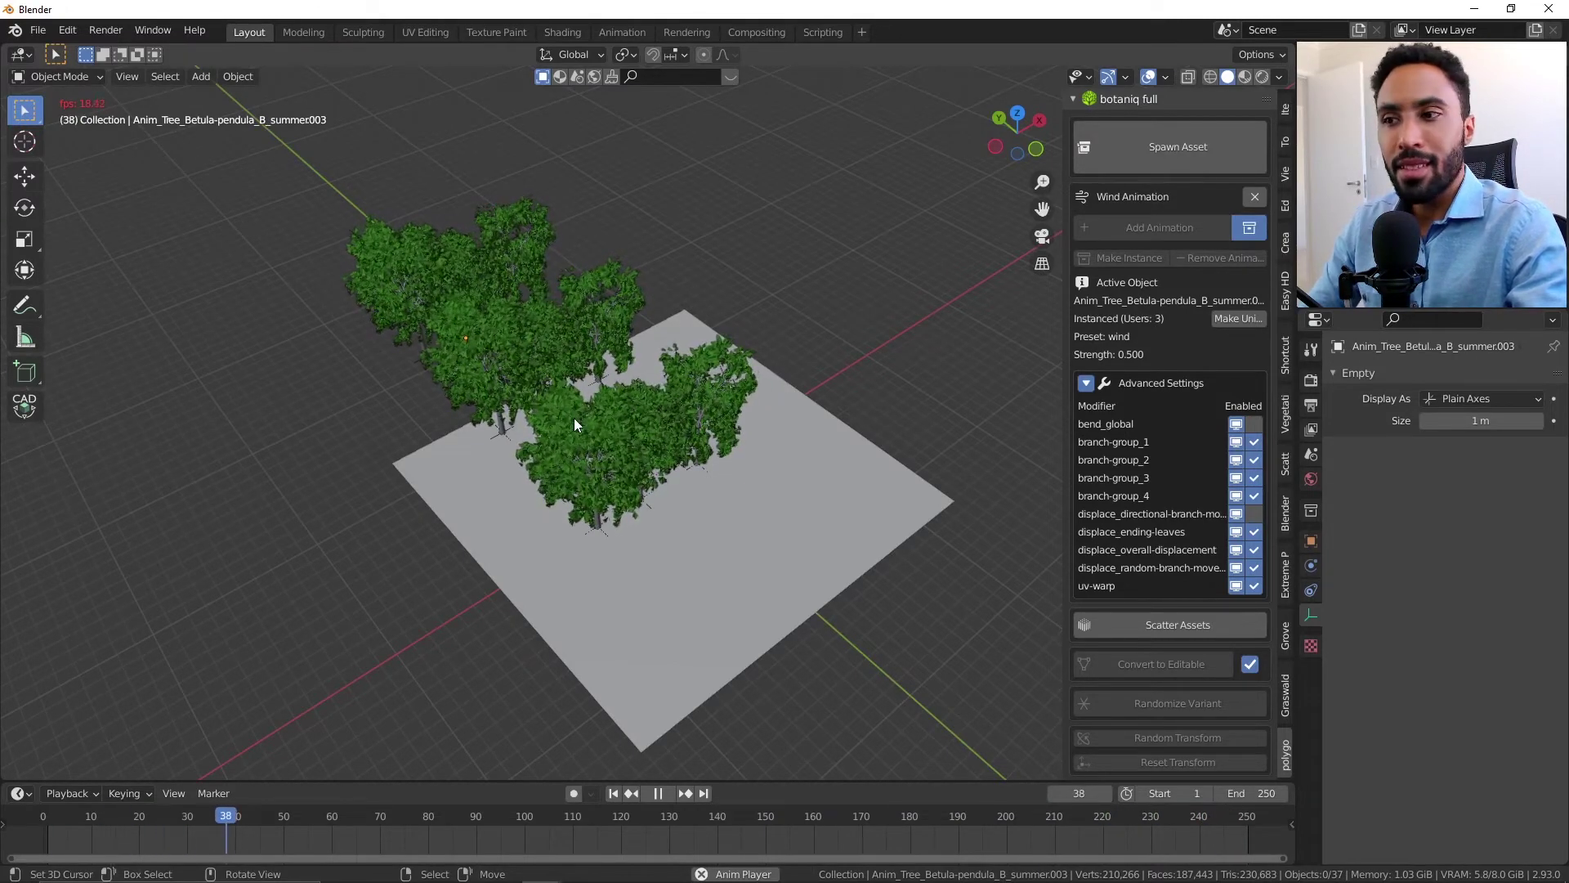
# Step: Stop playback and spawn Fern (C) from the botaniq plants category onto the plane
pyautogui.click(667, 794)
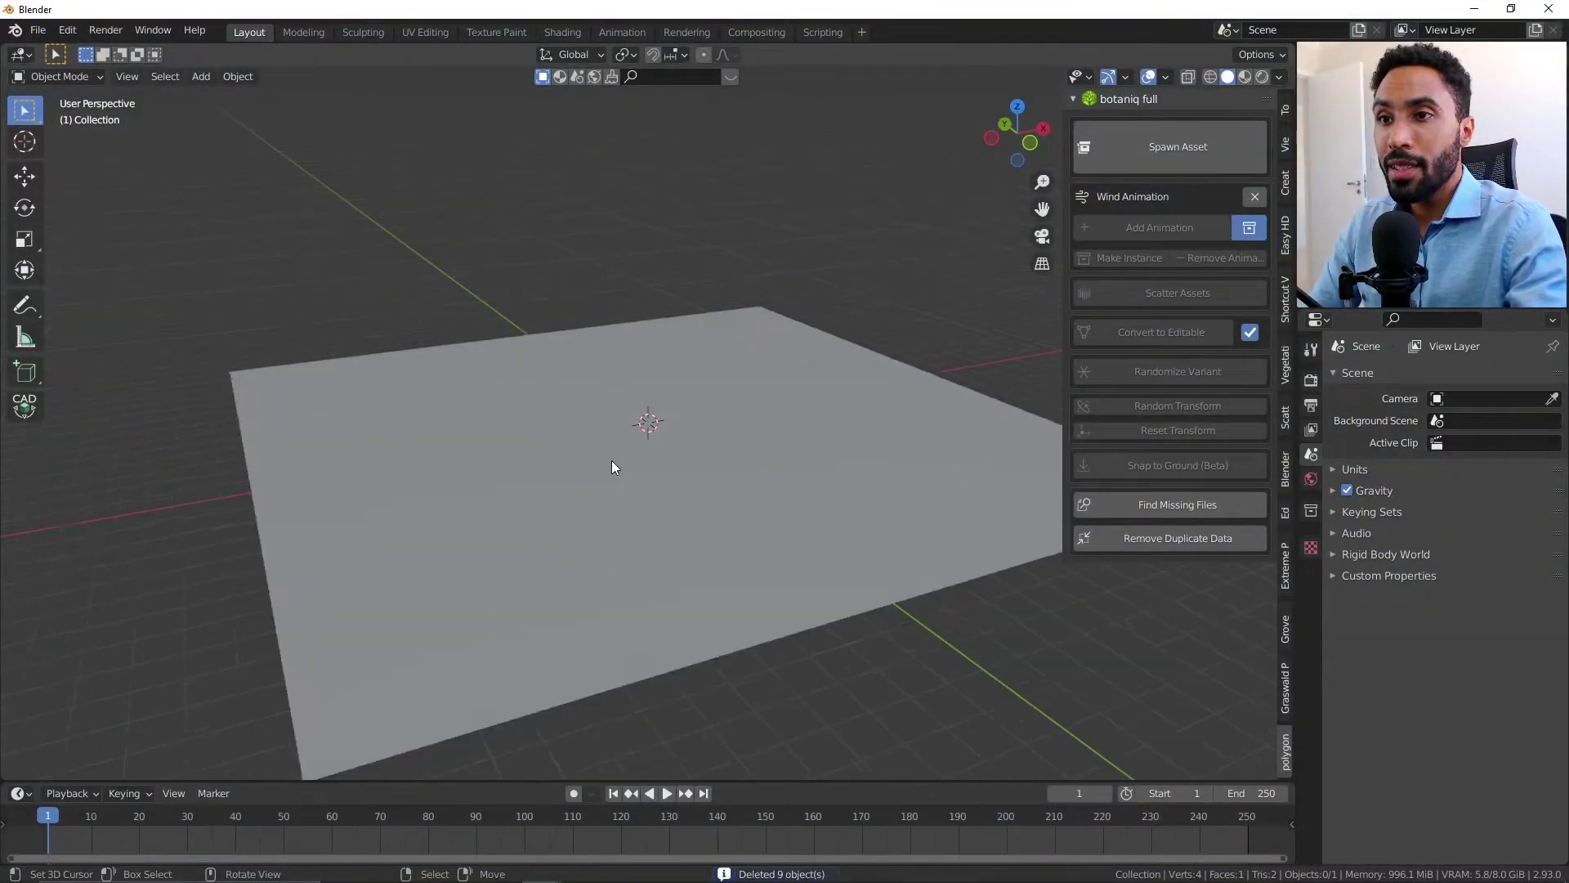
pyautogui.scroll(3, 611, 459)
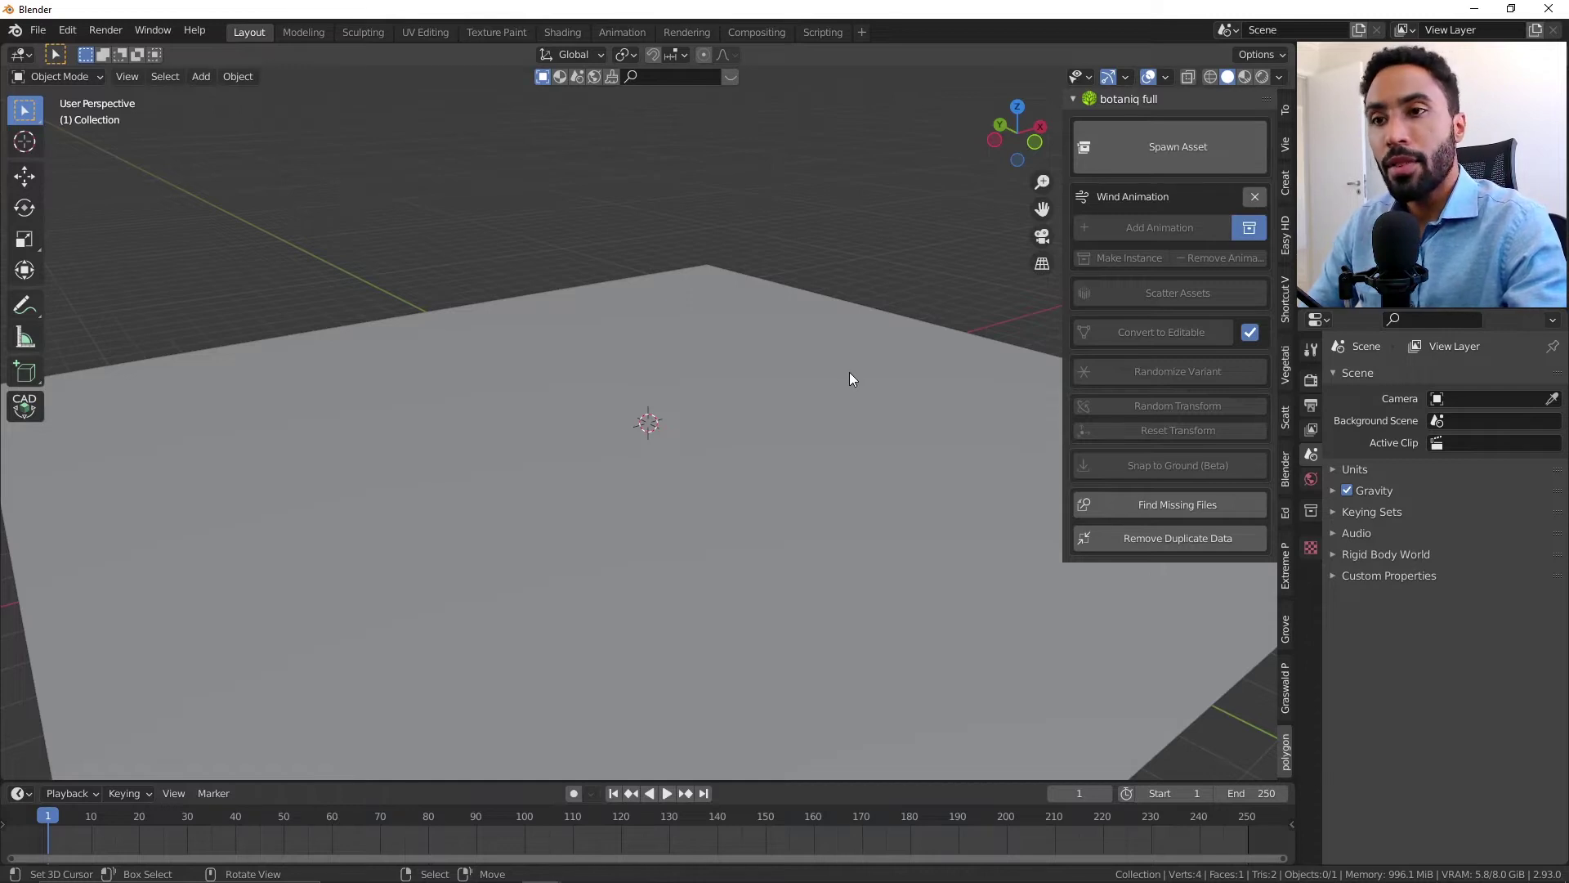
pyautogui.click(1151, 139)
pyautogui.click(1157, 212)
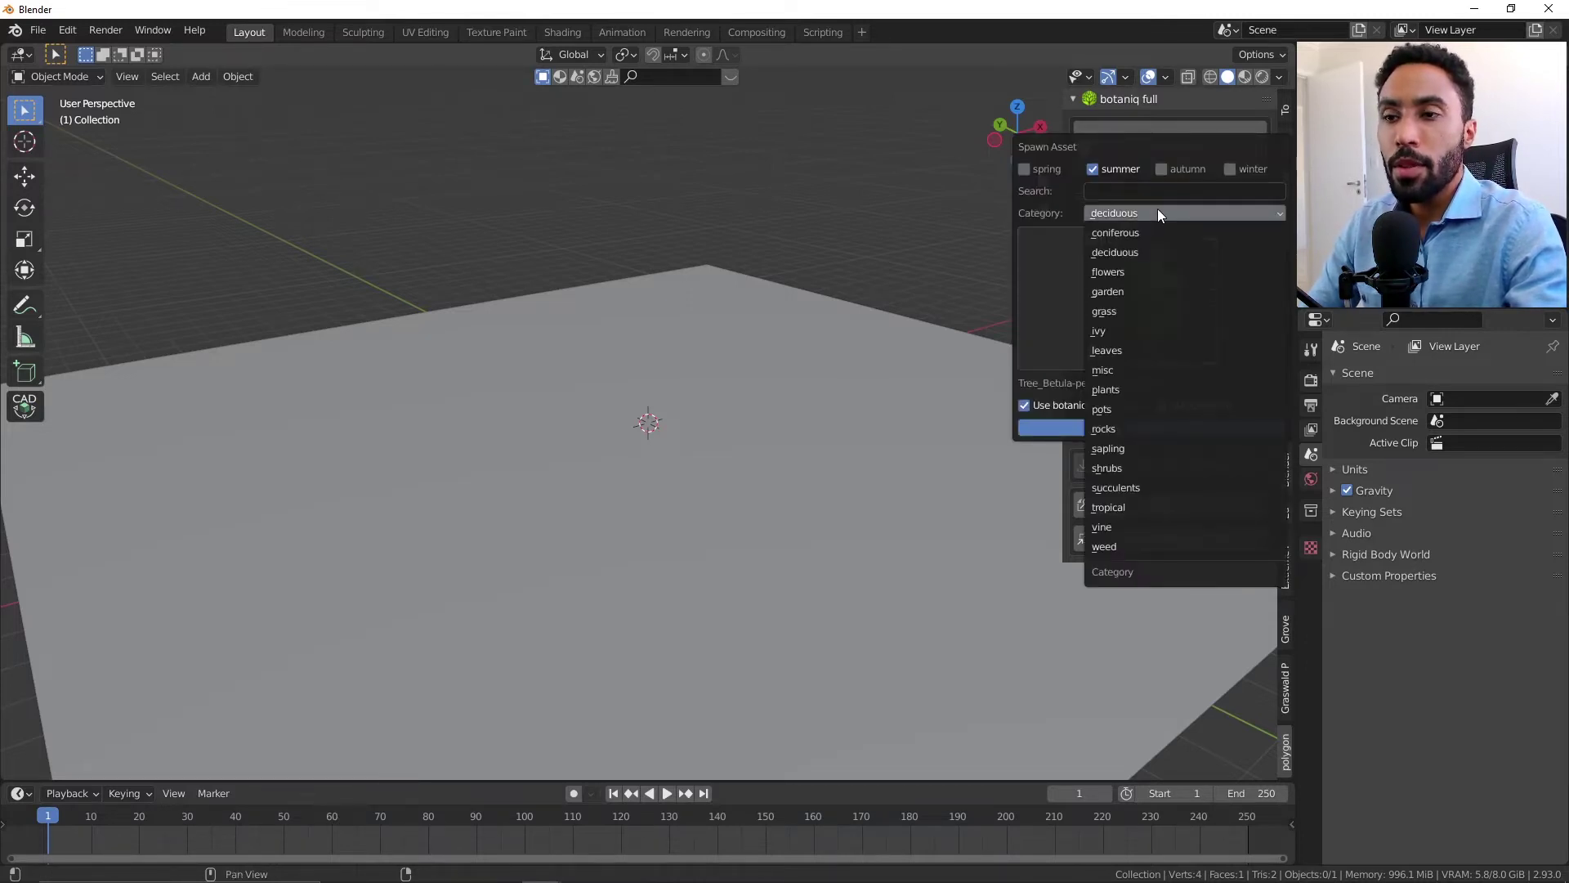
pyautogui.click(1123, 398)
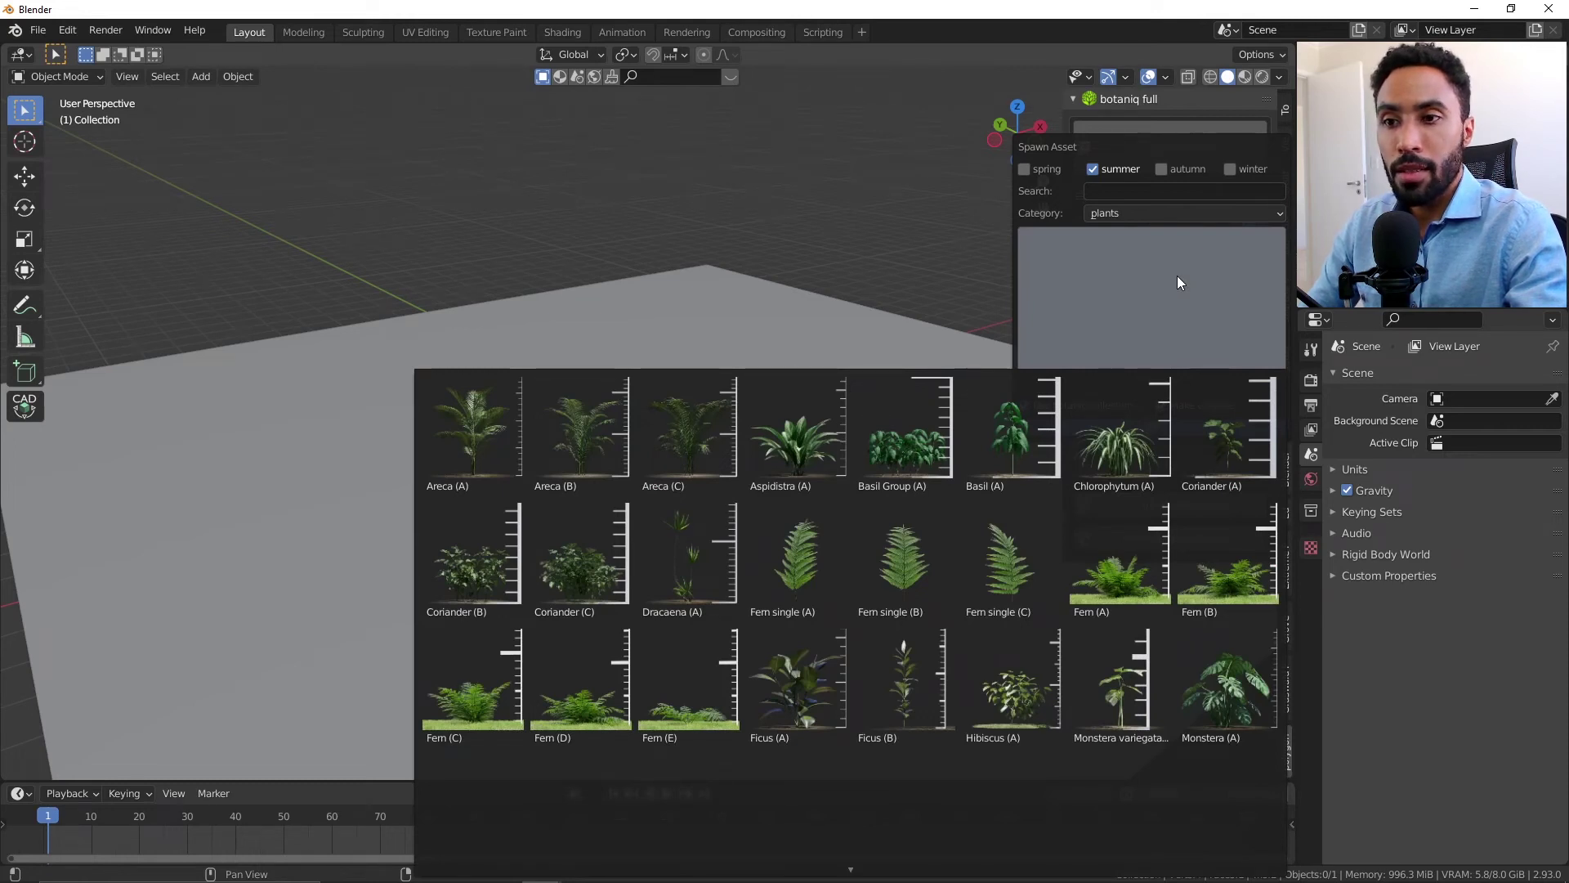
pyautogui.scroll(-2, 1214, 624)
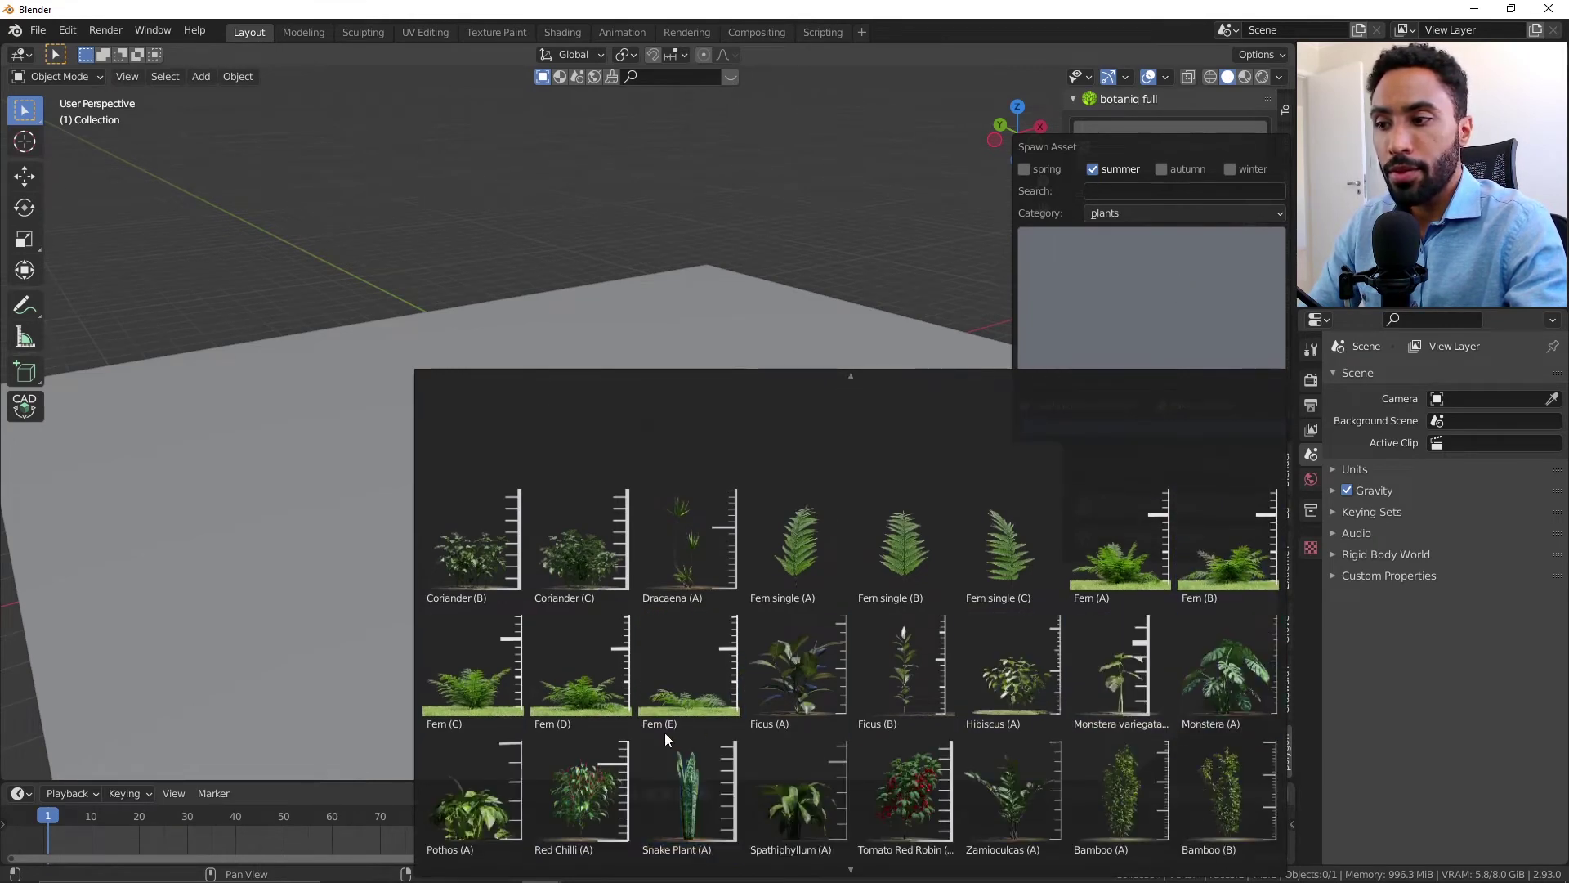
pyautogui.click(469, 694)
pyautogui.click(1112, 428)
# Step: Switch the viewport to Material Preview shading to show the fern's materials
pyautogui.scroll(10, 698, 419)
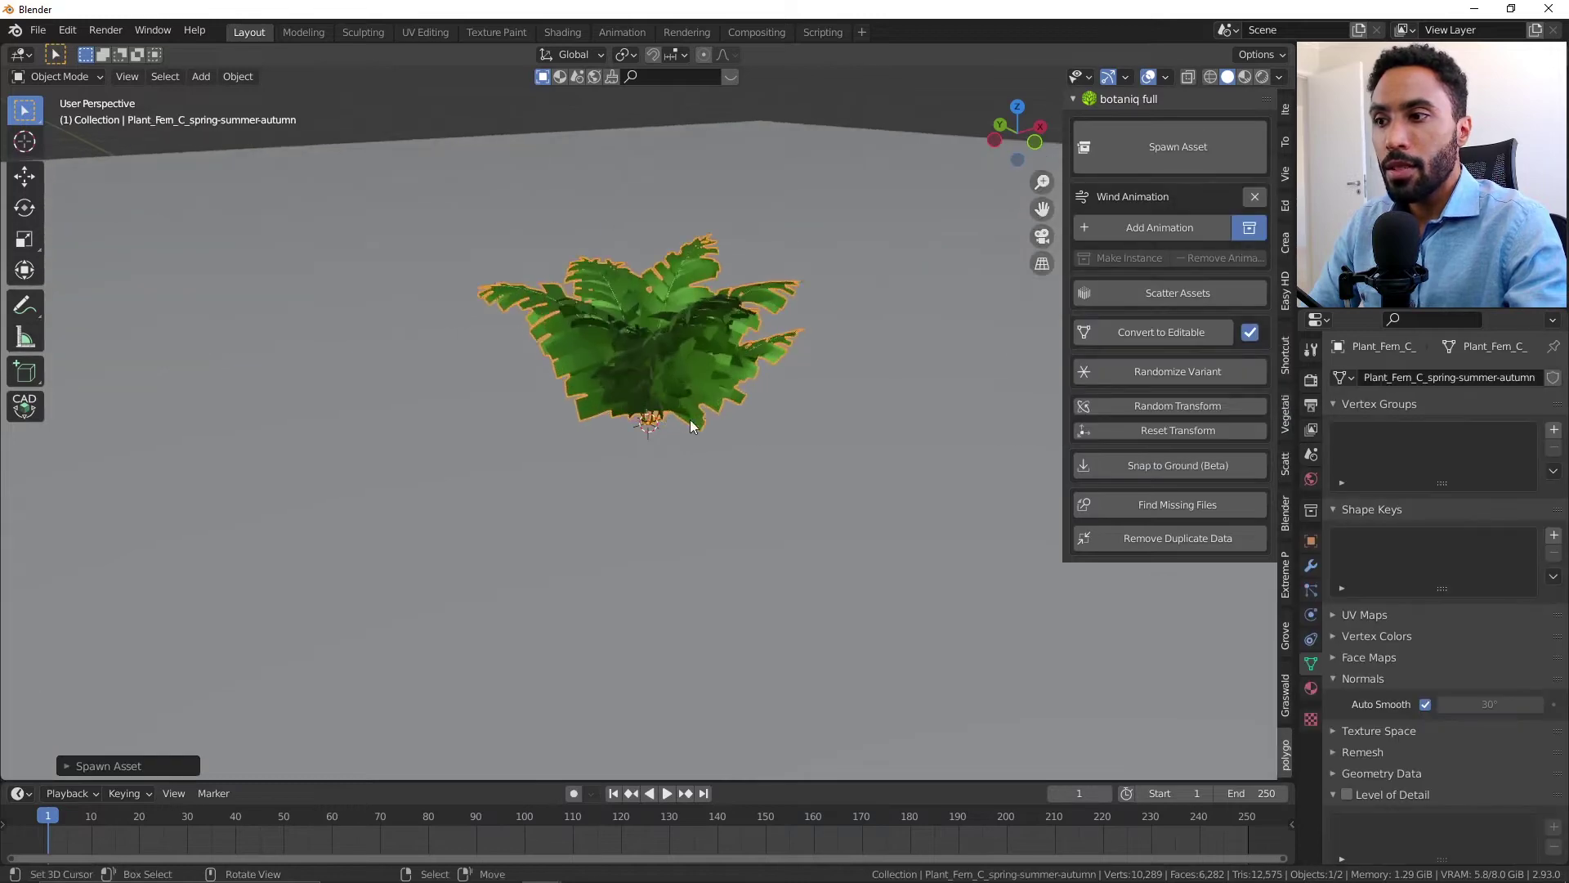
pyautogui.press('z')
pyautogui.click(673, 392)
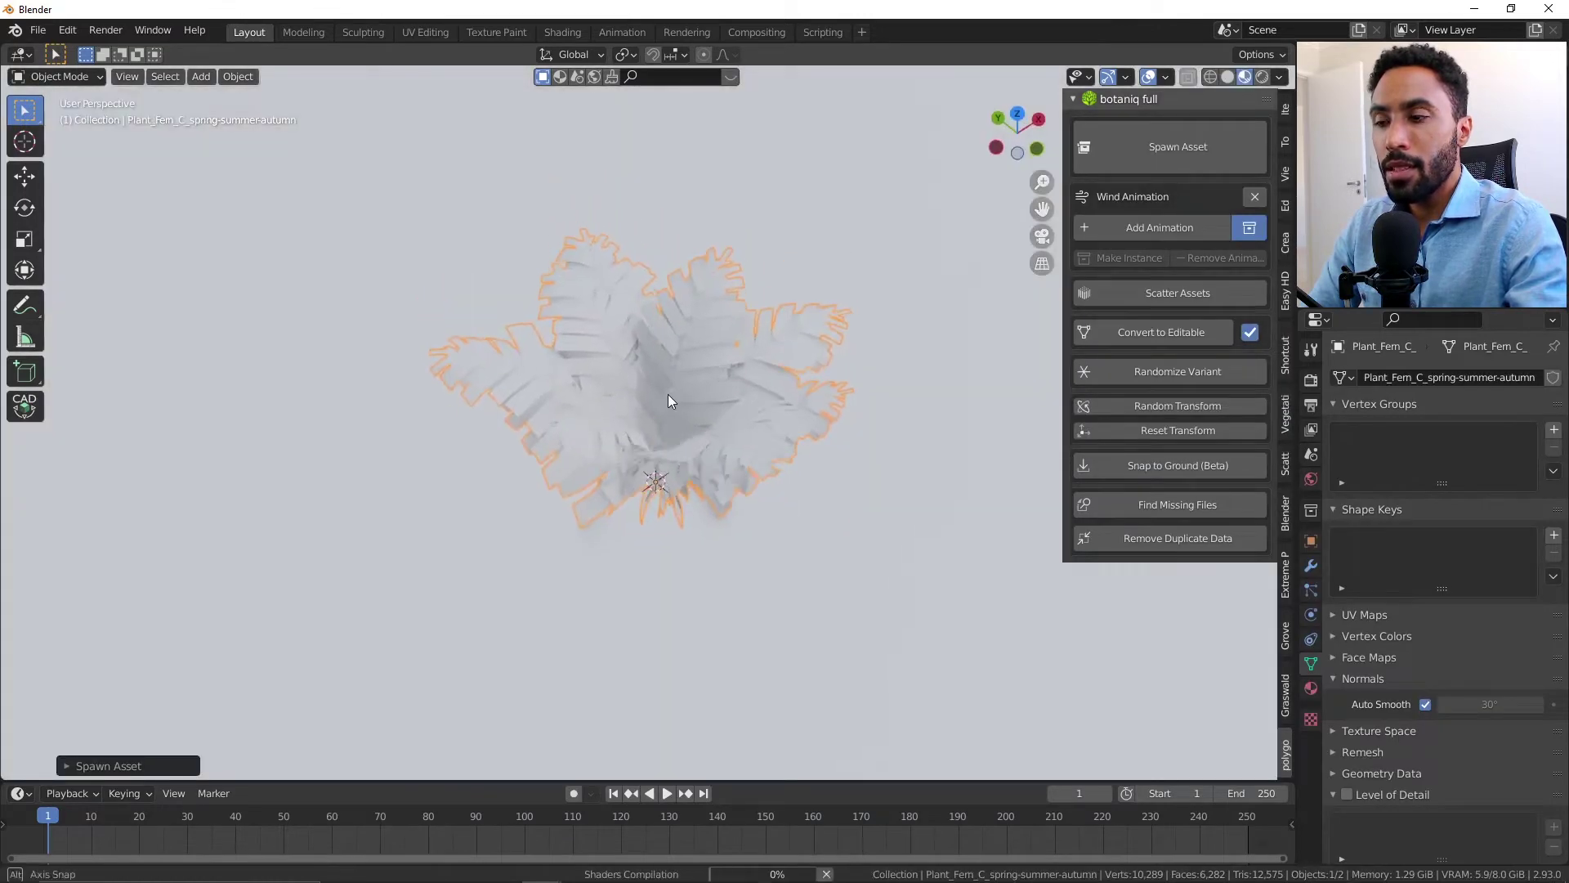
# Step: View a close-up of the cabin in the Cabana project, then return to the fern project
pyautogui.hotkey('alt', 'Tab')
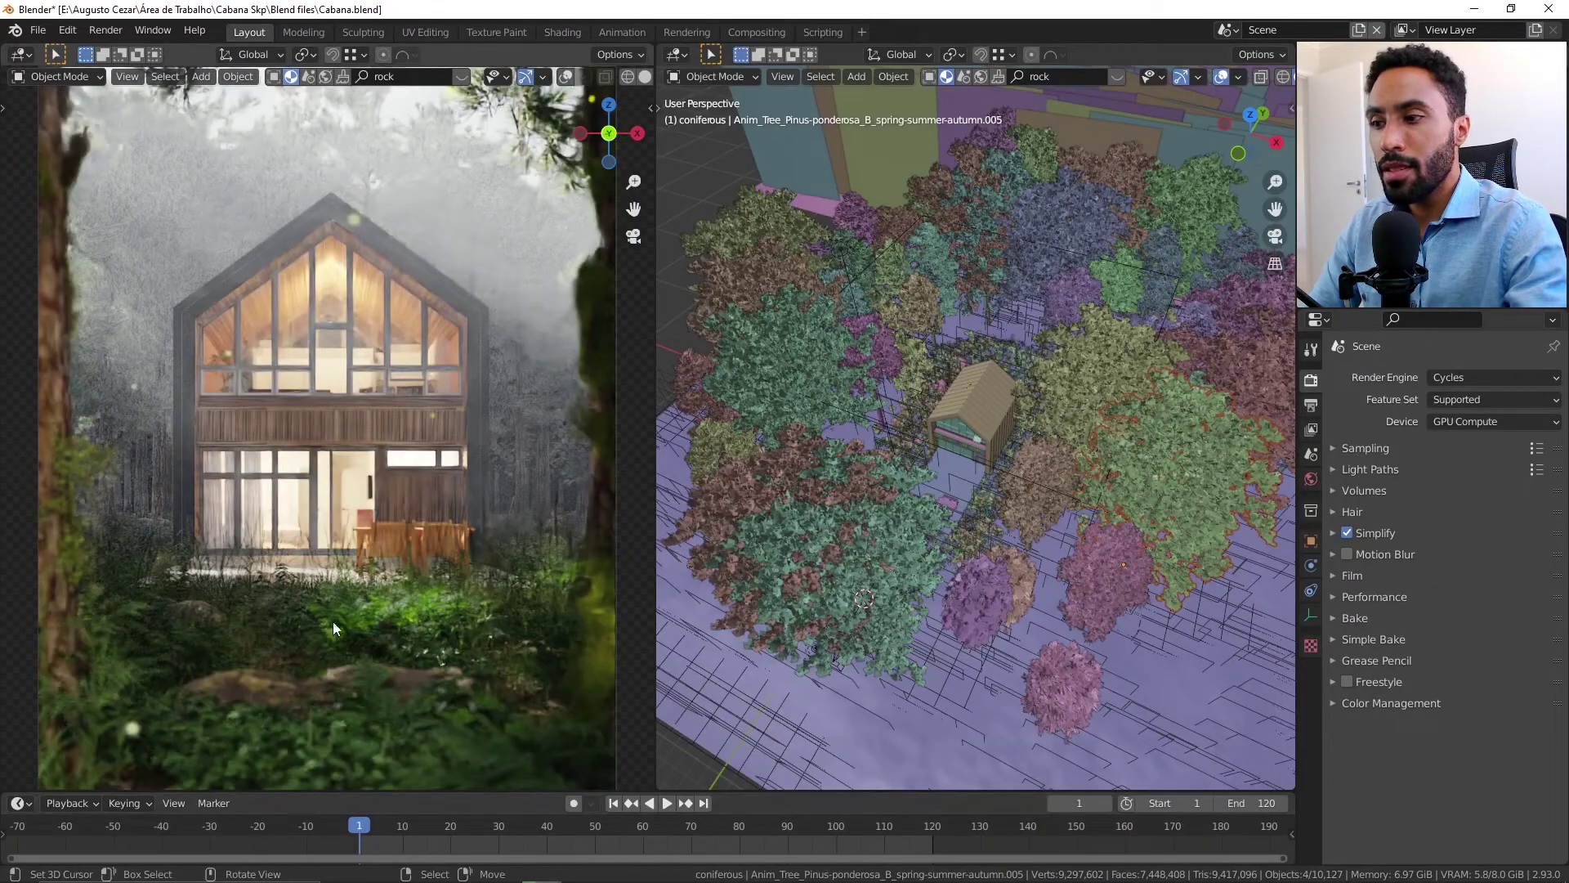
pyautogui.scroll(8, 1106, 543)
pyautogui.moveTo(924, 436); pyautogui.dragTo(1071, 372, button='middle')
pyautogui.hotkey('alt', 'Tab')
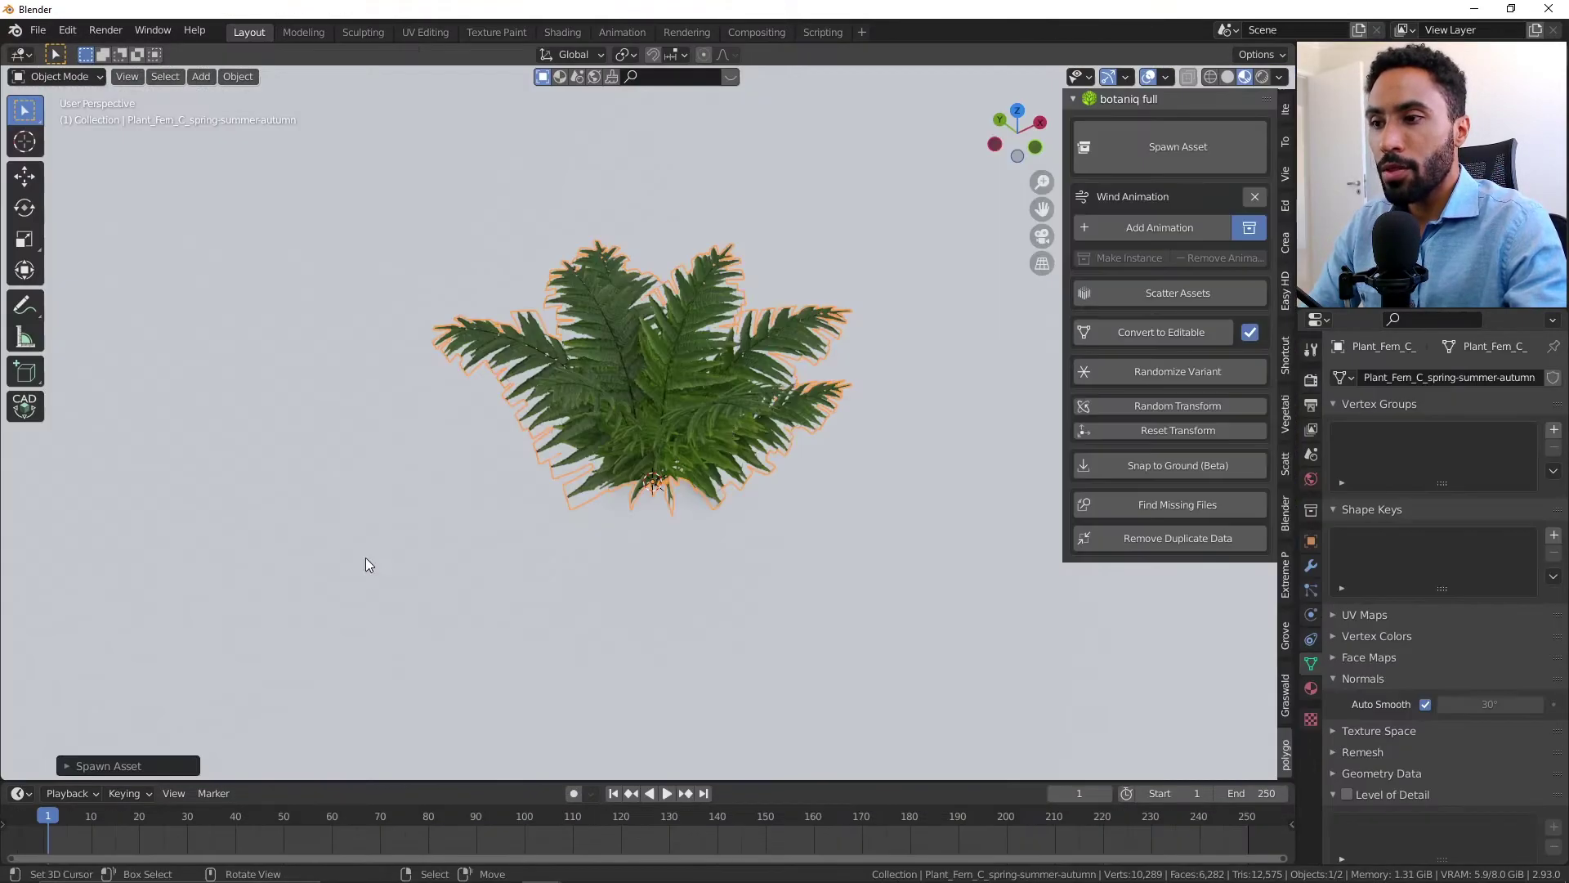
# Step: Orbit to a side view of the fern and deselect it
pyautogui.scroll(5, 591, 414)
pyautogui.hotkey('alt', 'a')
pyautogui.moveTo(590, 413); pyautogui.dragTo(689, 376, button='middle')
pyautogui.scroll(-3, 728, 379)
pyautogui.click(689, 371)
# Step: Preview the fern in rendered shading, then go back to solid shading
pyautogui.hotkey('alt', 'a')
pyautogui.press('z')
pyautogui.click(804, 323)
pyautogui.press('z')
pyautogui.click(918, 342)
# Step: Select the fern and try botaniq's Add Animation, which reports Fern (C) is not animatable
pyautogui.moveTo(846, 374); pyautogui.dragTo(806, 367, button='middle')
pyautogui.click(806, 368)
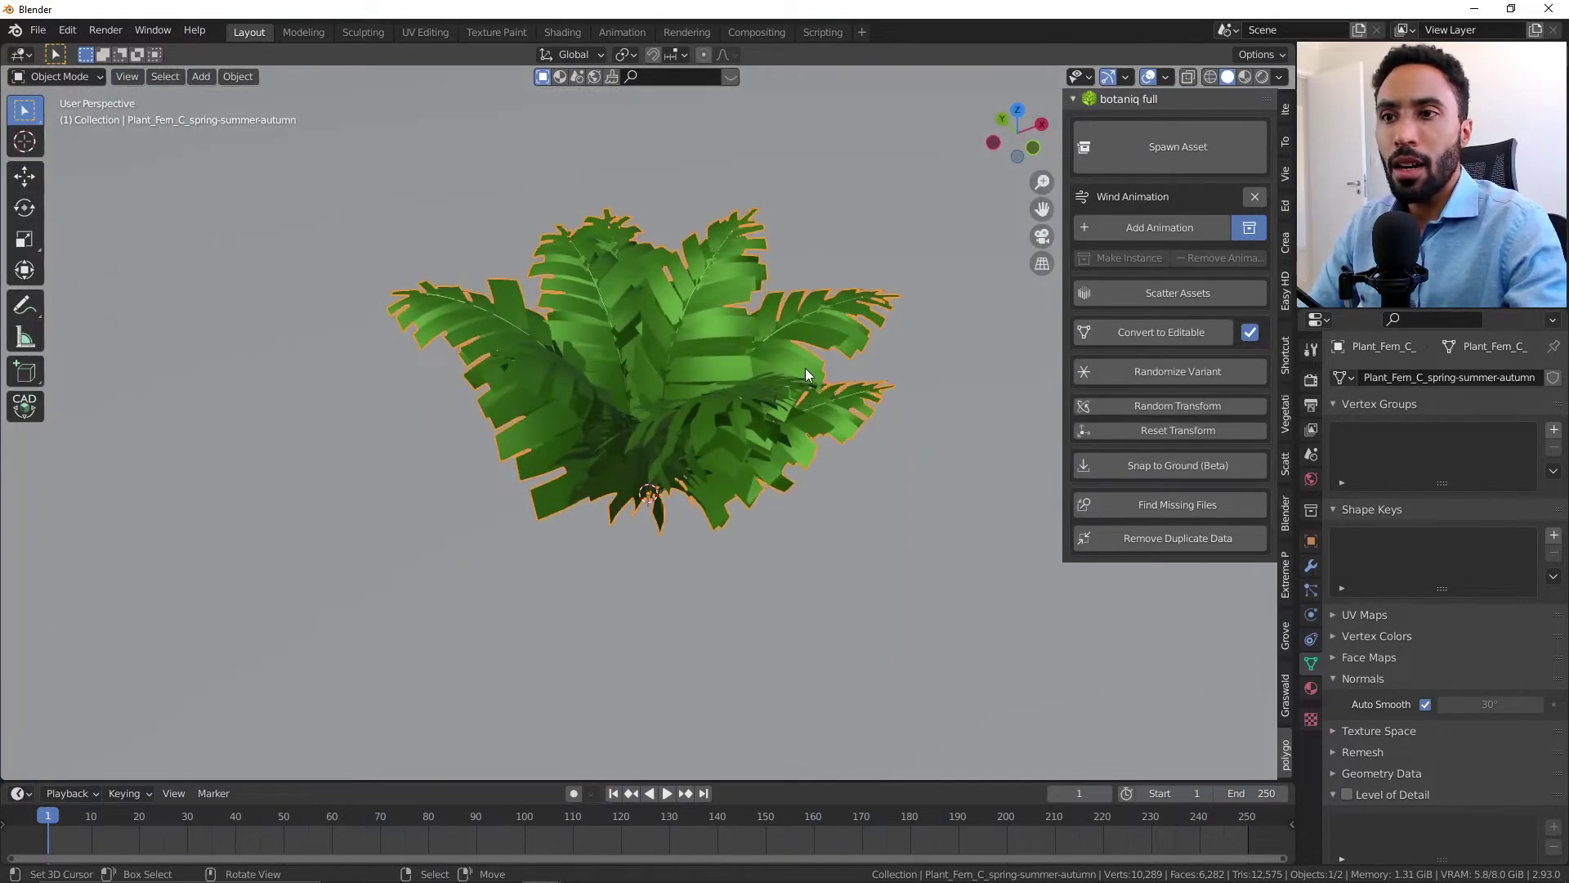
pyautogui.click(1177, 227)
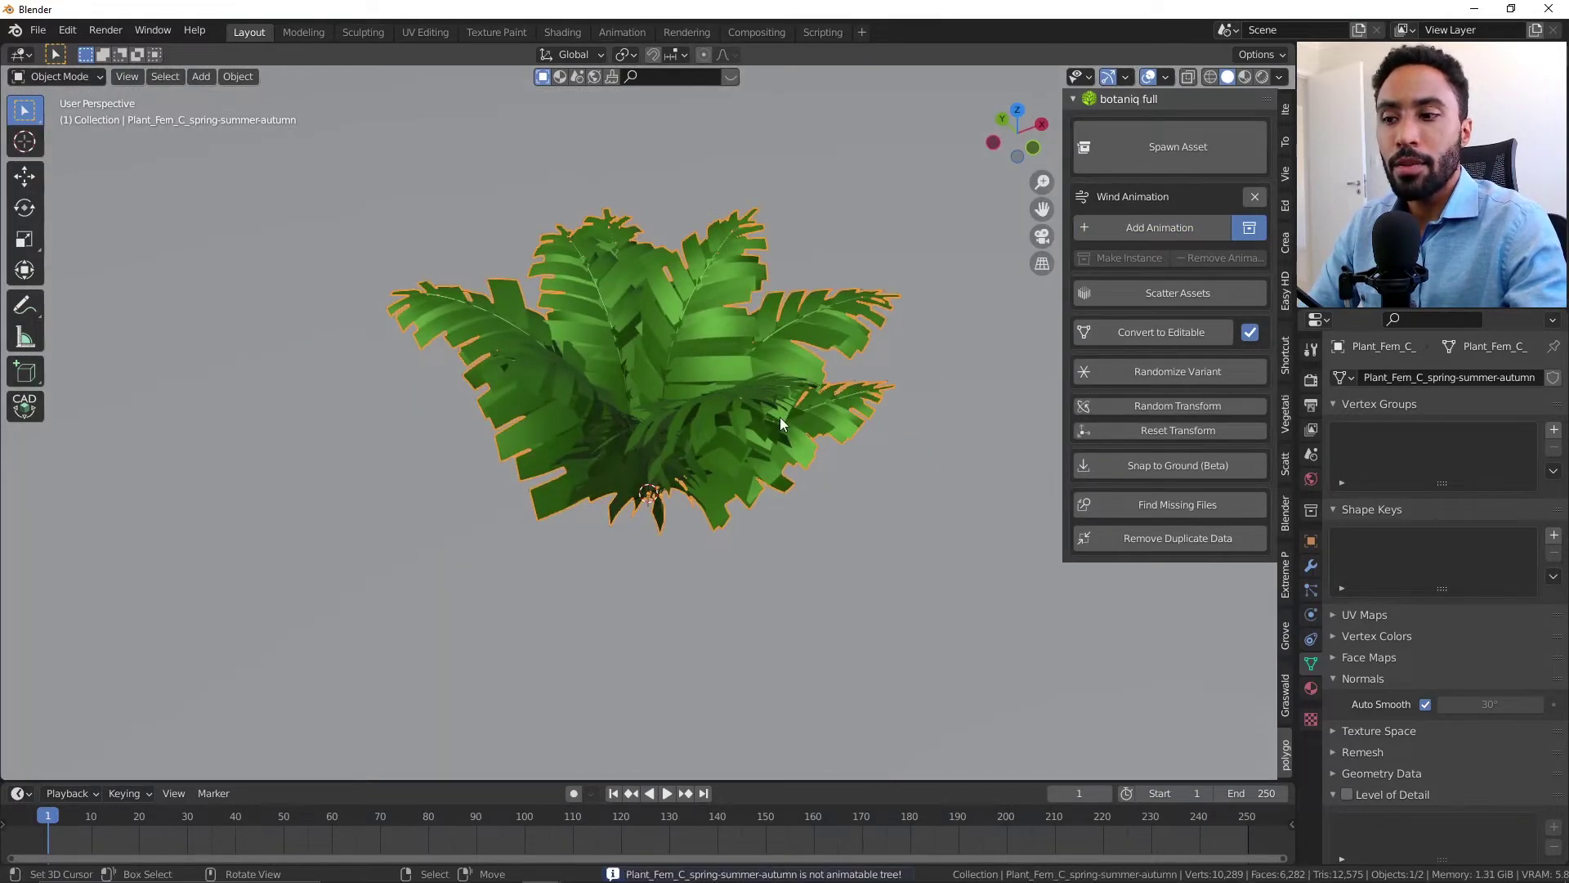